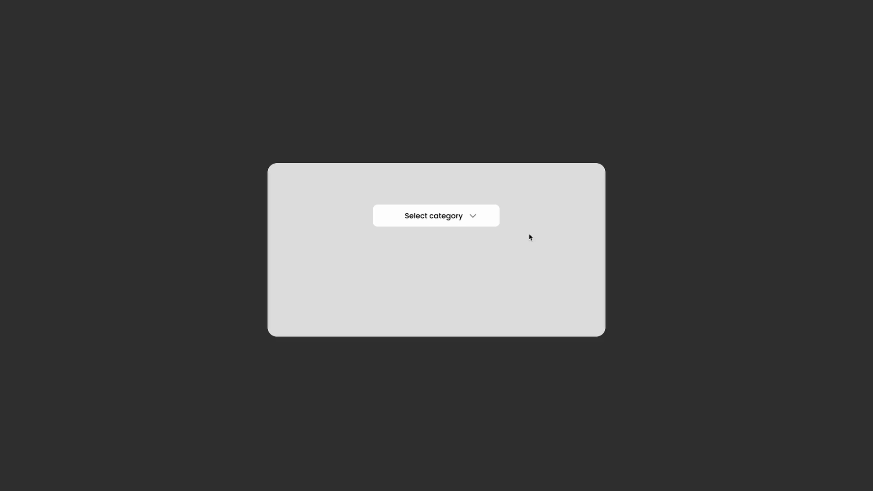
# Test the category dropdown in the prototype by picking Houses, Cars, Airplanes and Cars again.
pyautogui.click(479, 220)
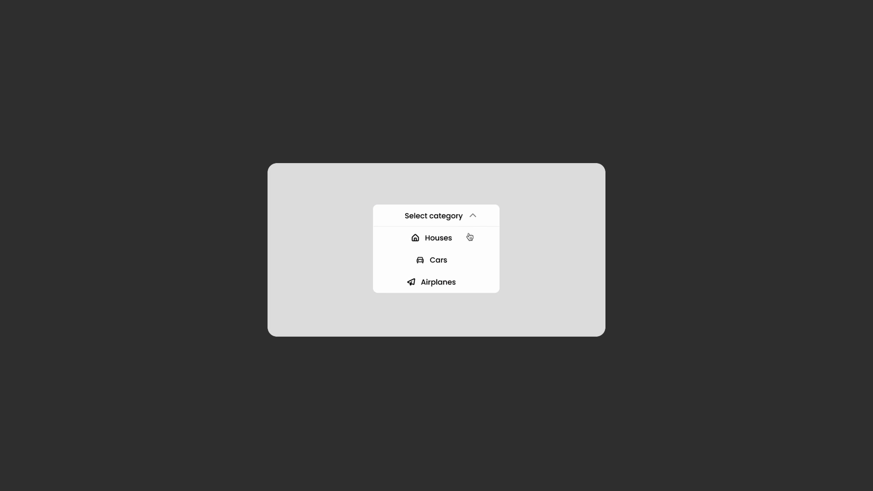
pyautogui.click(468, 237)
pyautogui.click(469, 225)
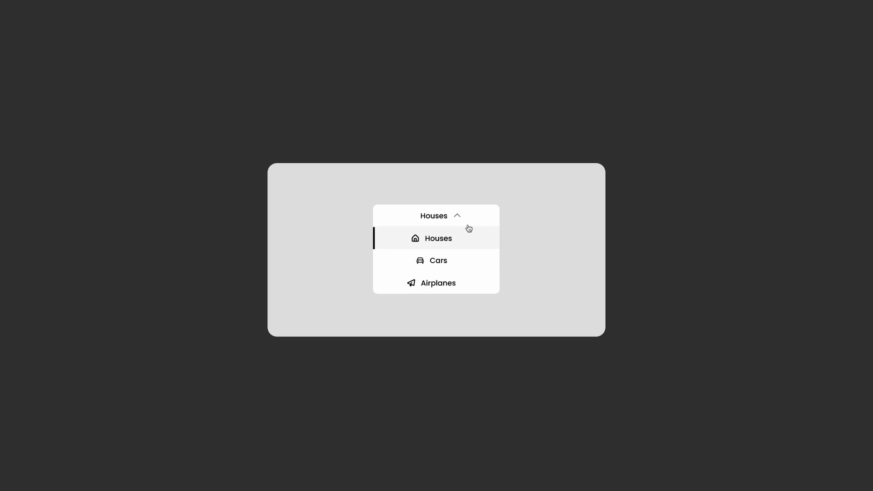
pyautogui.click(463, 258)
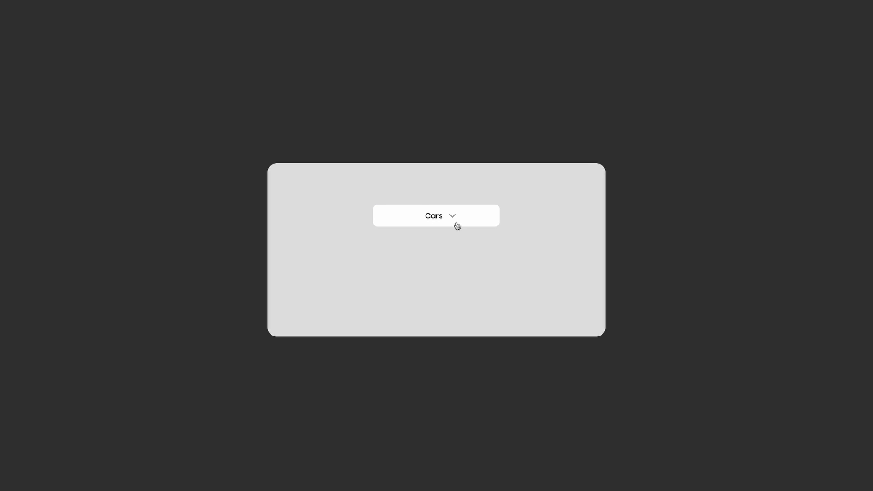
pyautogui.click(456, 226)
pyautogui.click(445, 281)
pyautogui.click(450, 223)
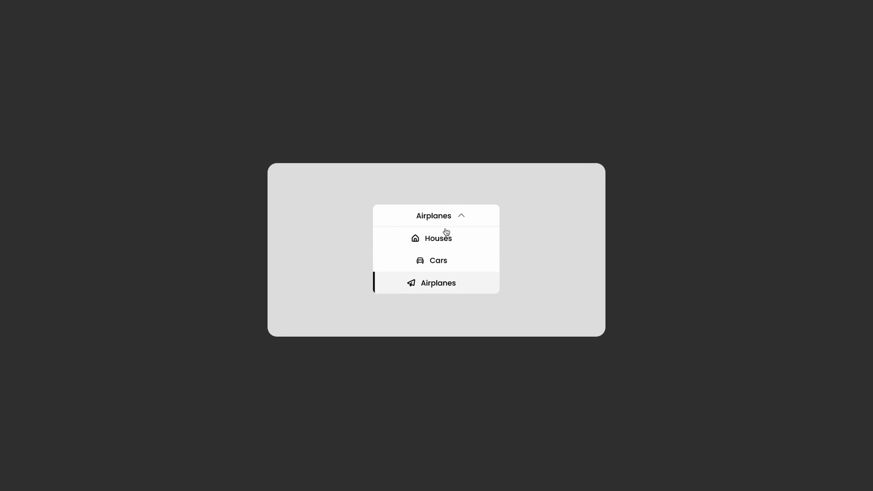
pyautogui.click(446, 256)
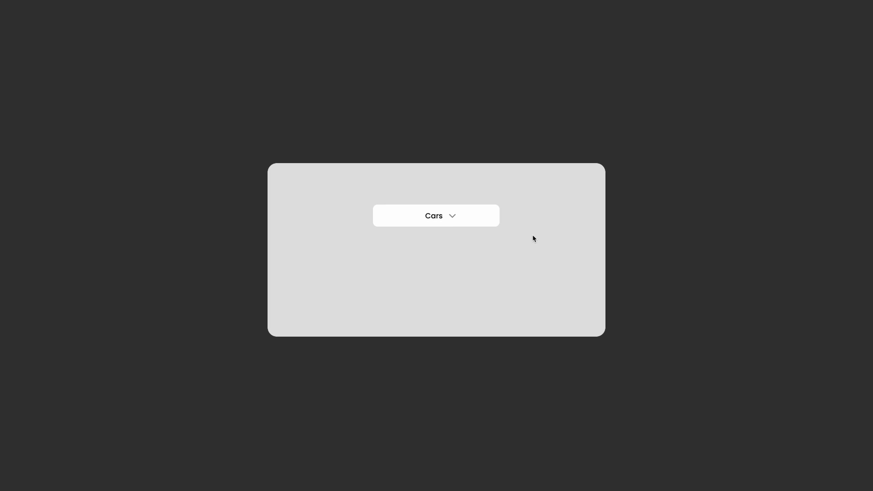
pyautogui.click(491, 221)
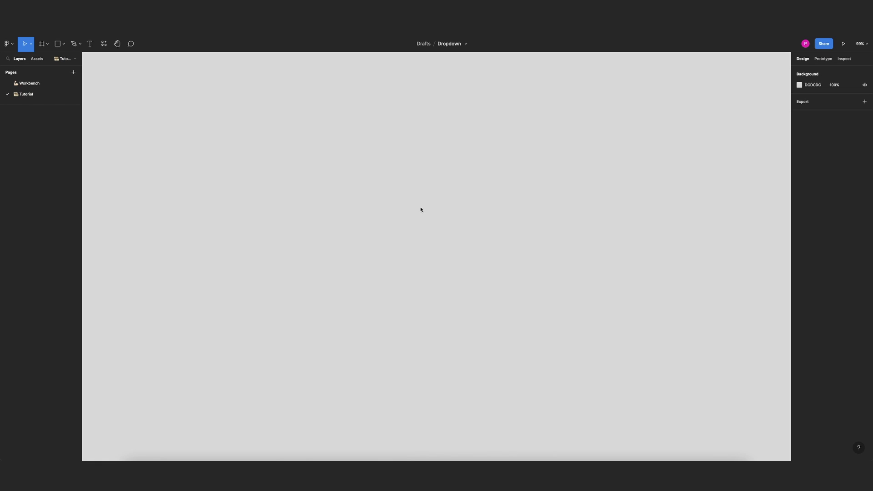
# Add a text layer reading "Place holder" to the empty canvas.
pyautogui.press('t')
pyautogui.click(343, 194)
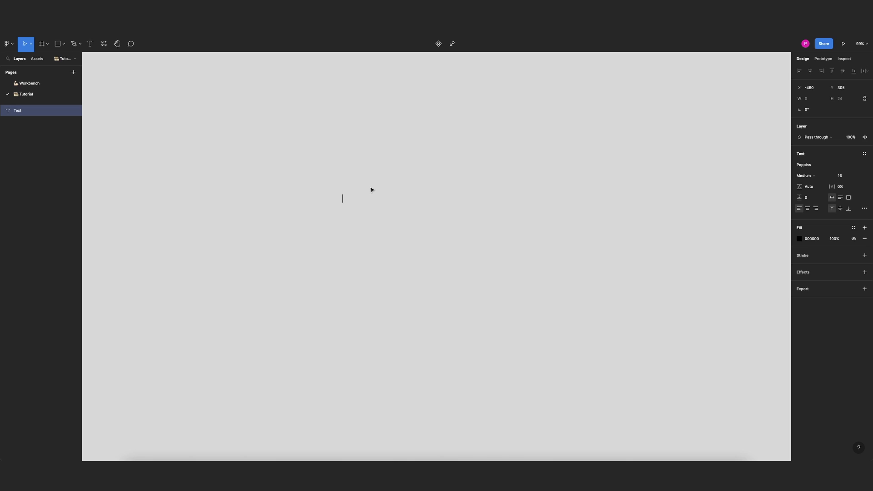
pyautogui.write('Place holder')
pyautogui.click(380, 191)
pyautogui.scroll(5, 375, 200)
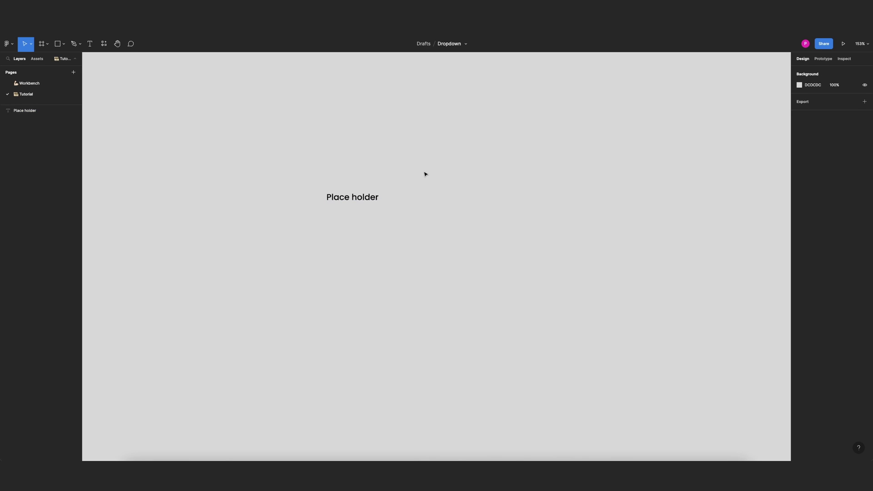
# Search the Iconify plugin for chevron and import the akar-icons chevron-down icon beside the text.
pyautogui.hotkey('ctrl', '/')
pyautogui.press('Return')
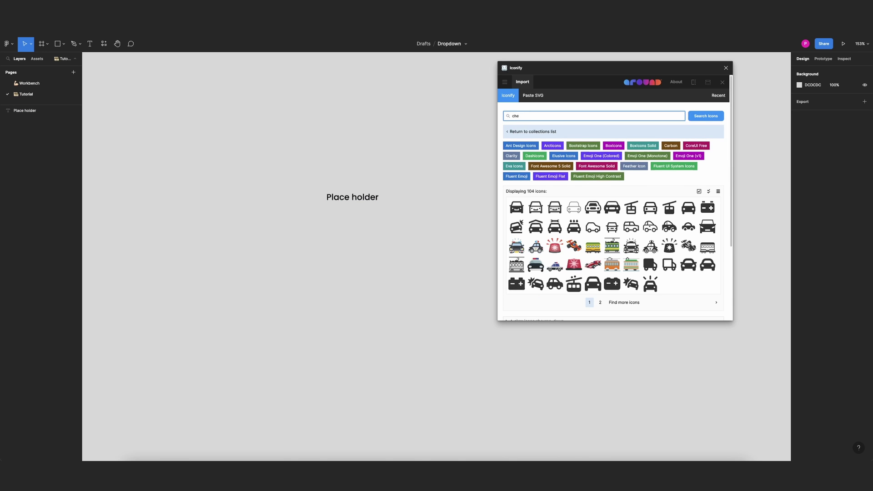
pyautogui.write('vron')
pyautogui.moveTo(514, 187); pyautogui.dragTo(214, 190)
pyautogui.click(726, 68)
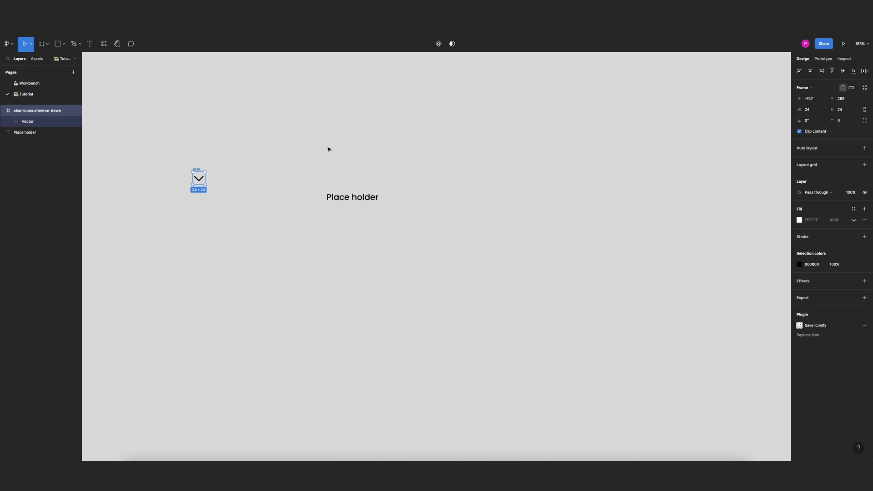
# Rename the imported chevron frame to "chevron icon" and turn it into a component.
pyautogui.hscroll(-3, 318, 154)
pyautogui.scroll(5, 273, 168)
pyautogui.click(328, 160)
pyautogui.doubleClick(337, 168)
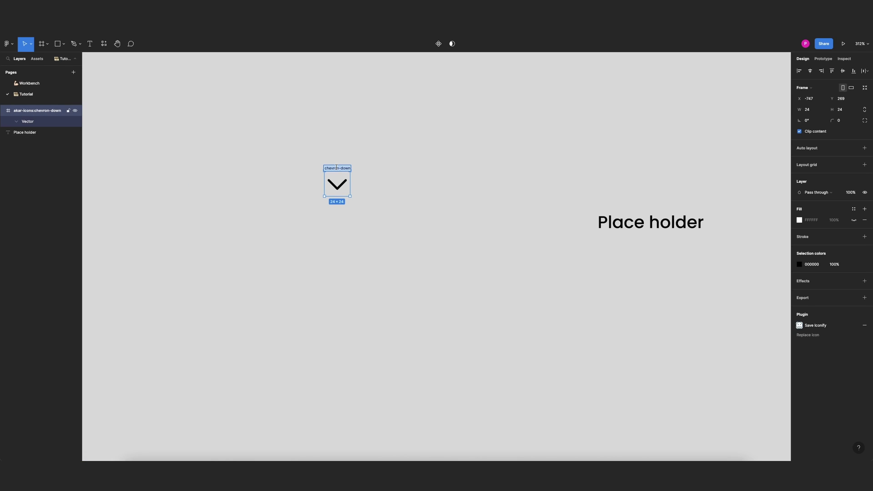
pyautogui.write('chevron icon')
pyautogui.press('Return')
pyautogui.hotkey('ctrl', 'alt', 'k')
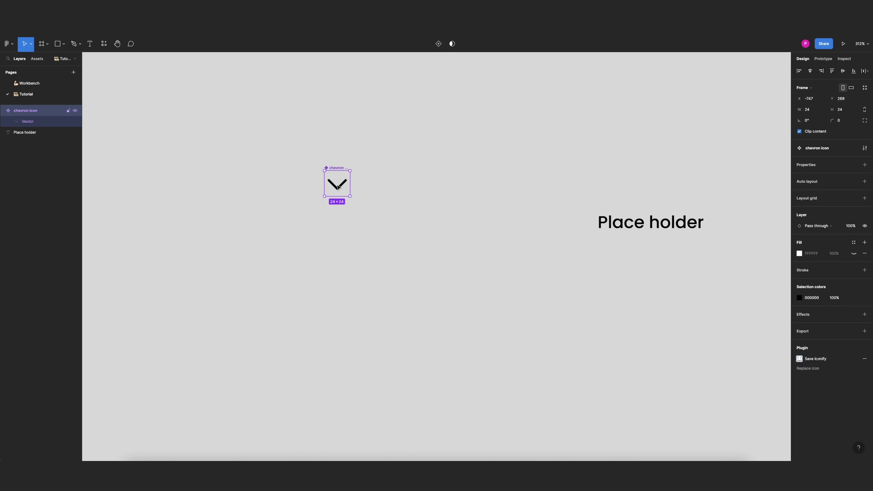
# Place an instance of the chevron icon just after the "Place holder" text and wrap both in an auto layout frame.
pyautogui.moveTo(338, 187); pyautogui.dragTo(735, 225)
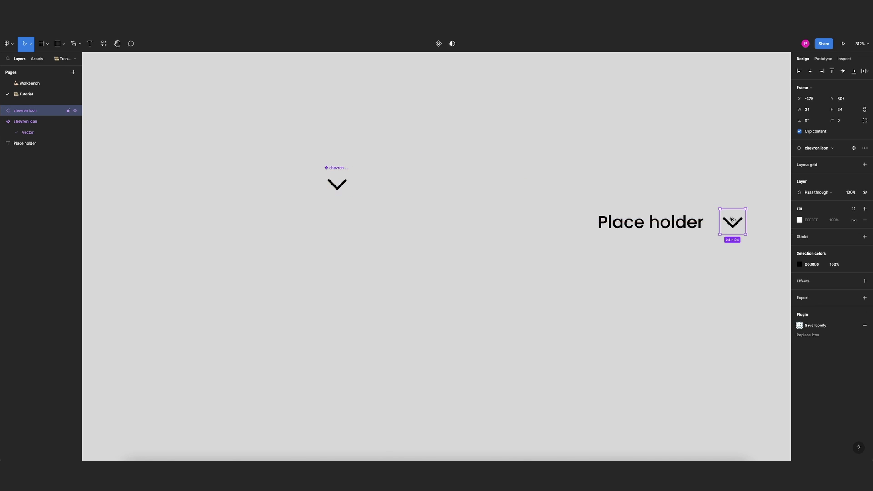
pyautogui.hscroll(5, 556, 180)
pyautogui.click(555, 179)
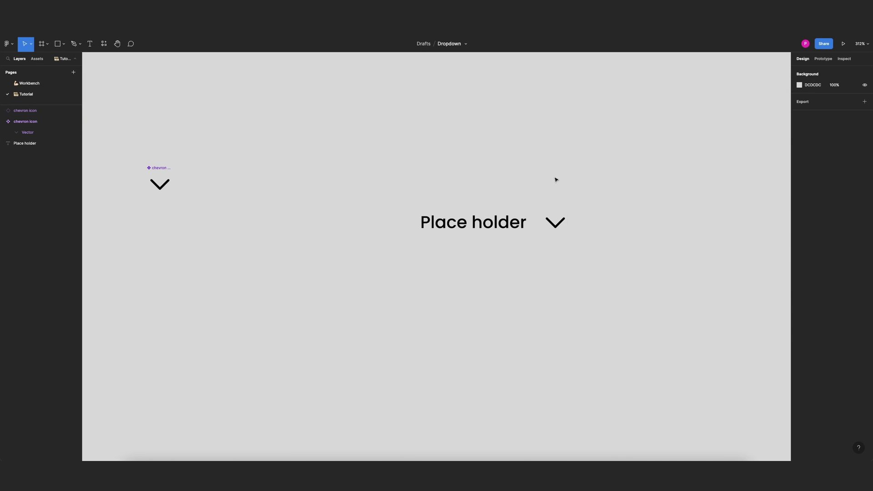
pyautogui.click(547, 227)
pyautogui.keyDown('shift'); pyautogui.click(505, 226); pyautogui.keyUp('shift')
pyautogui.hotkey('shift', 'a')
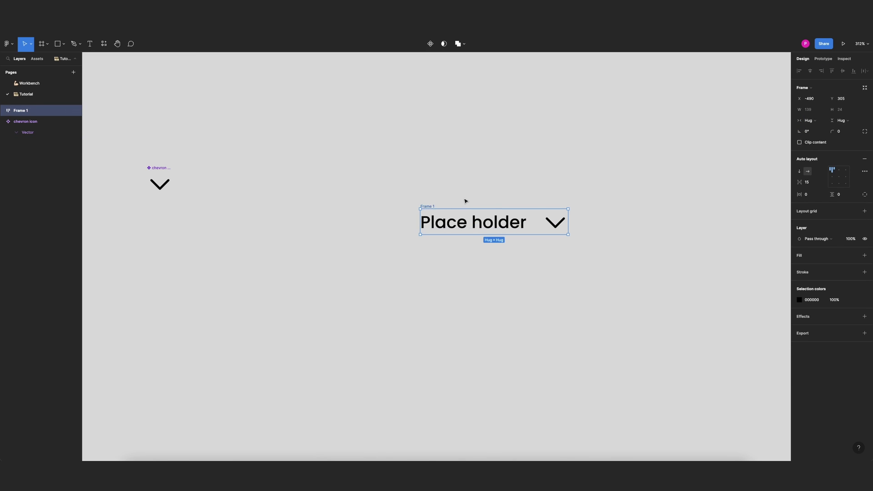
# Give the auto layout frame a fixed width of 275 and centre its contents.
pyautogui.click(810, 120)
pyautogui.click(818, 112)
pyautogui.click(809, 111)
pyautogui.write('2')
pyautogui.press('Return')
pyautogui.click(839, 177)
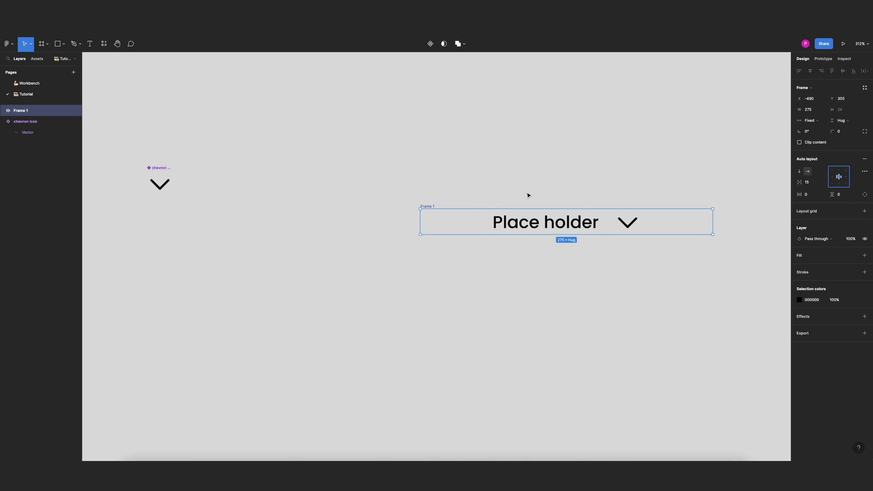
# Add a white FFFFFF fill to the frame and set its vertical padding to 12.
pyautogui.hscroll(3, 527, 196)
pyautogui.click(864, 255)
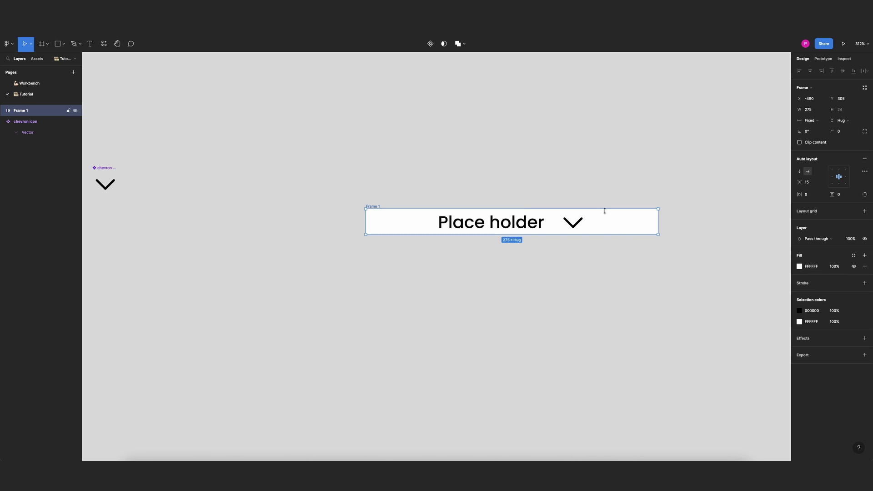
pyautogui.click(840, 196)
pyautogui.write('12')
pyautogui.press('Return')
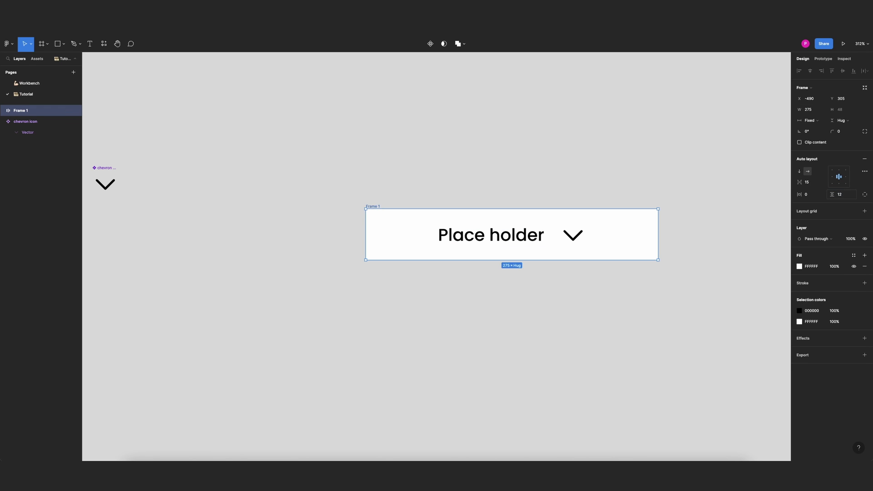
pyautogui.scroll(-2, 418, 165)
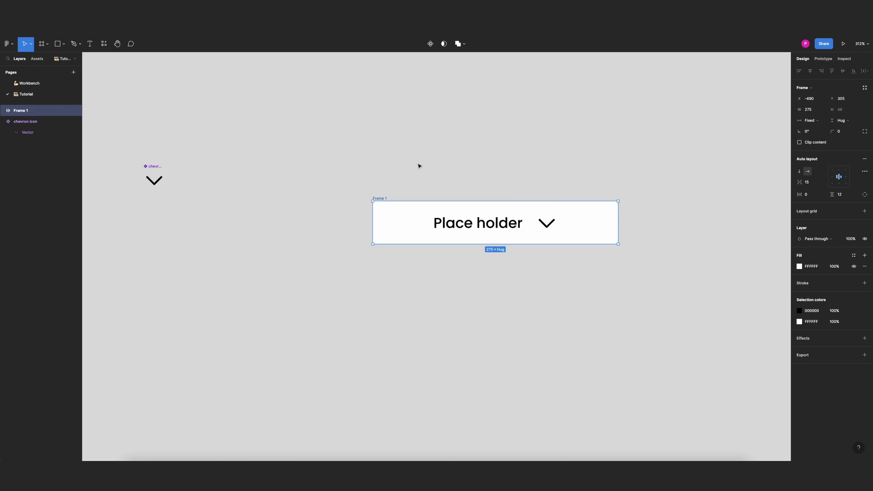
# Resize the chevron icon instance inside the frame to 18 × 18.
pyautogui.click(547, 221)
pyautogui.click(814, 112)
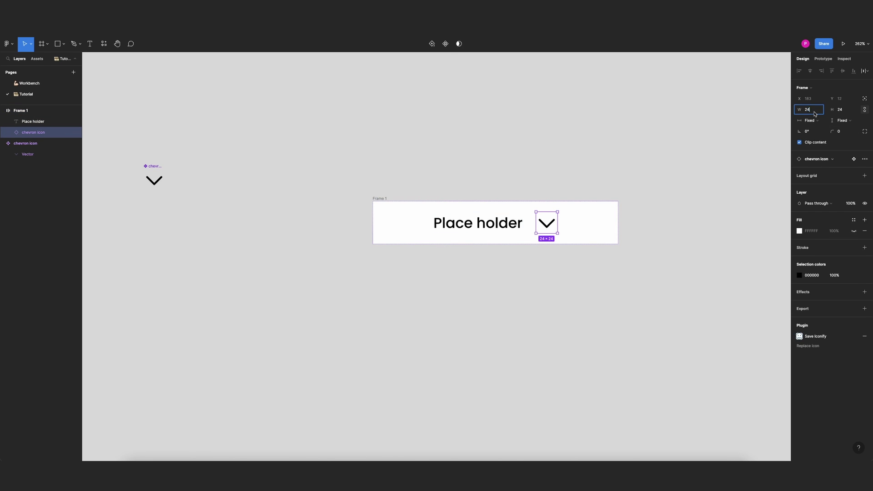
pyautogui.write('18')
pyautogui.press('Return')
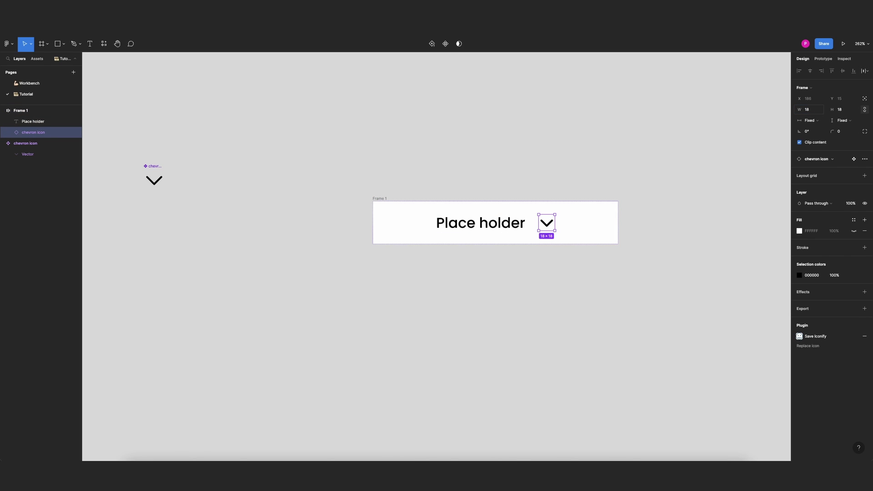
pyautogui.click(740, 113)
pyautogui.scroll(-2, 473, 149)
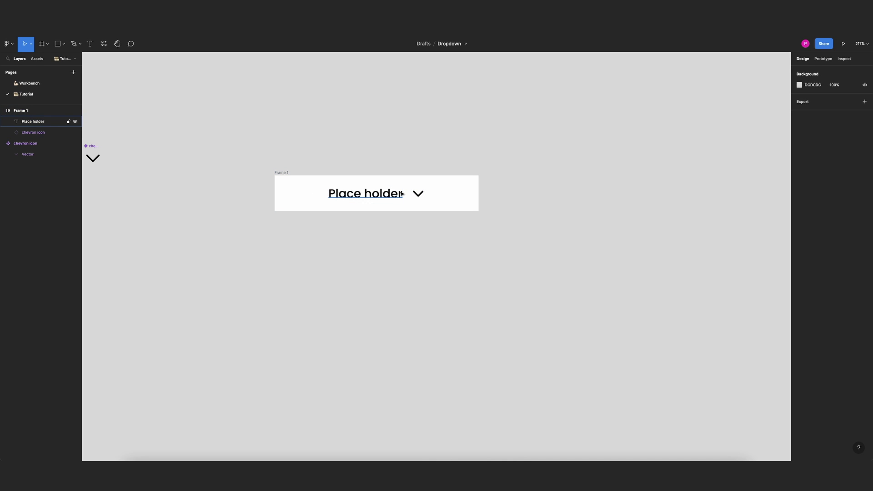
# Set the frame's item spacing to 12 and its left padding alone to 20.
pyautogui.click(281, 173)
pyautogui.click(865, 195)
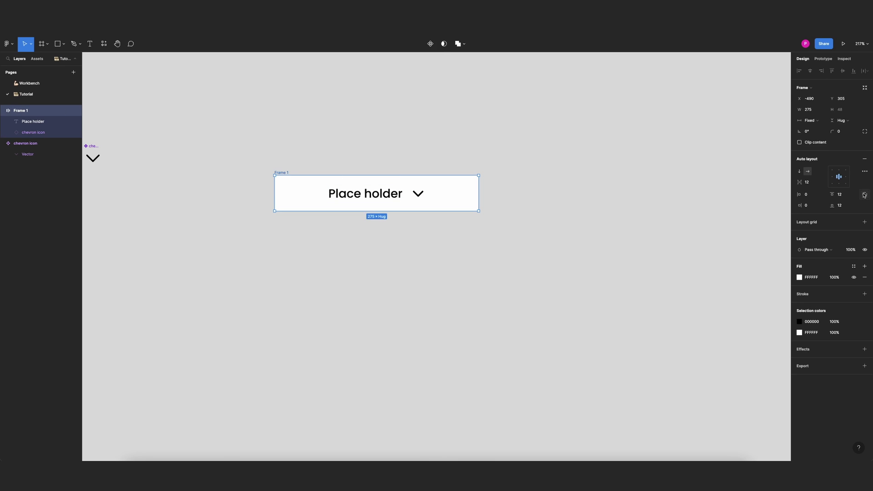
pyautogui.click(812, 196)
pyautogui.write('20')
pyautogui.press('Return')
pyautogui.scroll(-3, 357, 184)
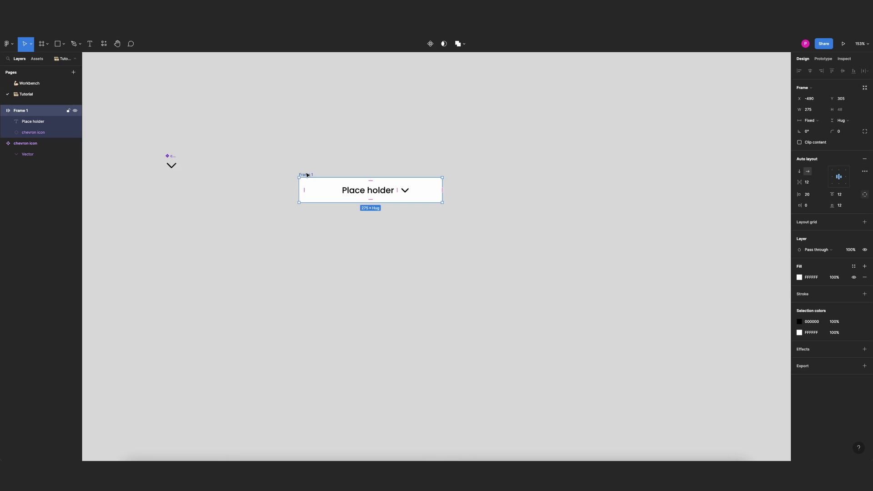
# Turn the placeholder frame into a component and rename it "list element".
pyautogui.hotkey('ctrl', 'alt', 'k')
pyautogui.click(331, 158)
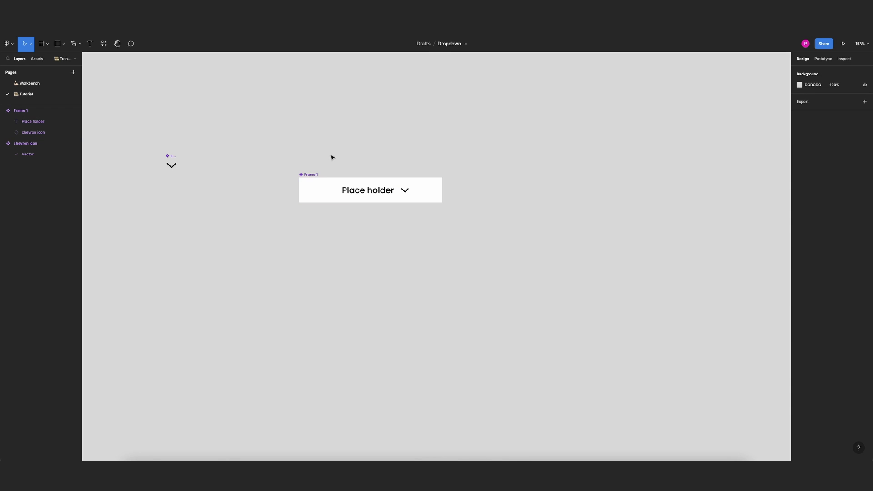
pyautogui.click(311, 174)
pyautogui.write('list')
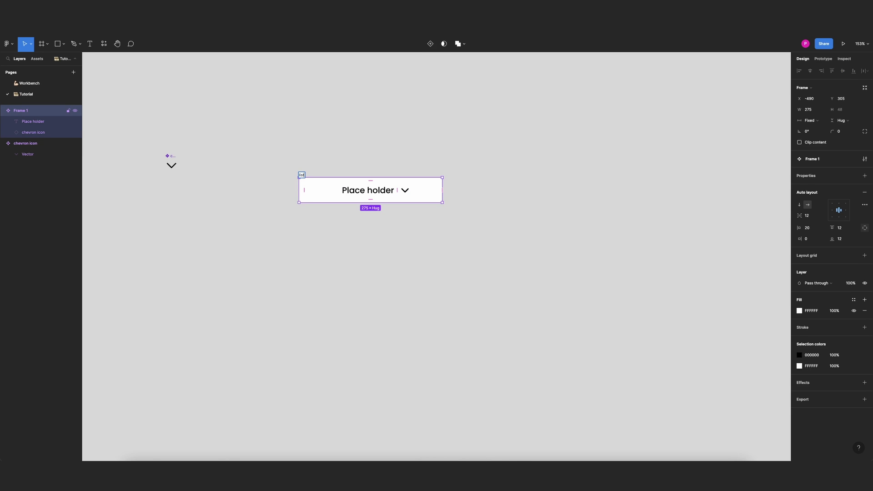
pyautogui.write(' element')
pyautogui.press('Return')
# Add a second variant to the list element component.
pyautogui.click(430, 44)
pyautogui.press('Return')
pyautogui.click(451, 122)
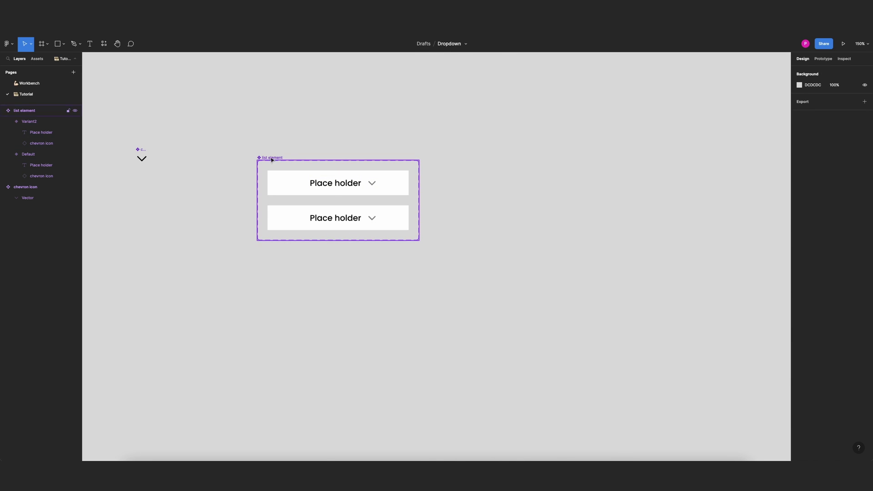
# Rename the list element's variant property to "state" and its Variant2 value to "opened".
pyautogui.click(272, 157)
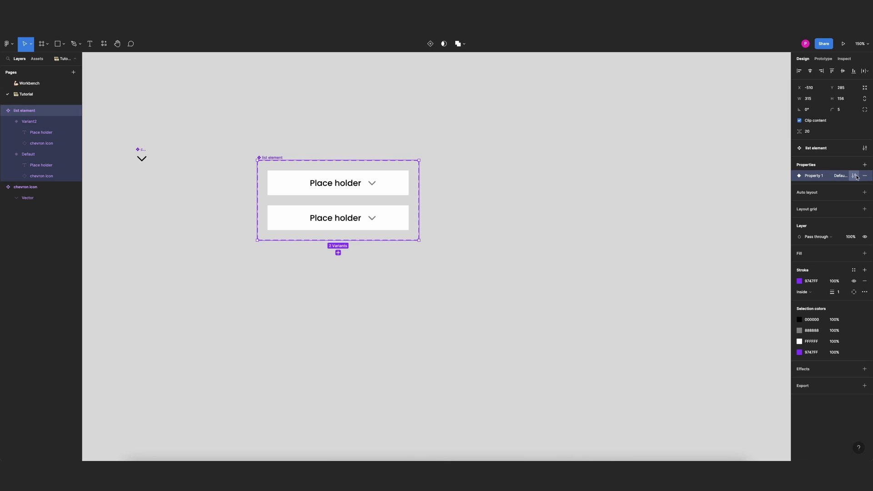
pyautogui.click(854, 175)
pyautogui.write('state')
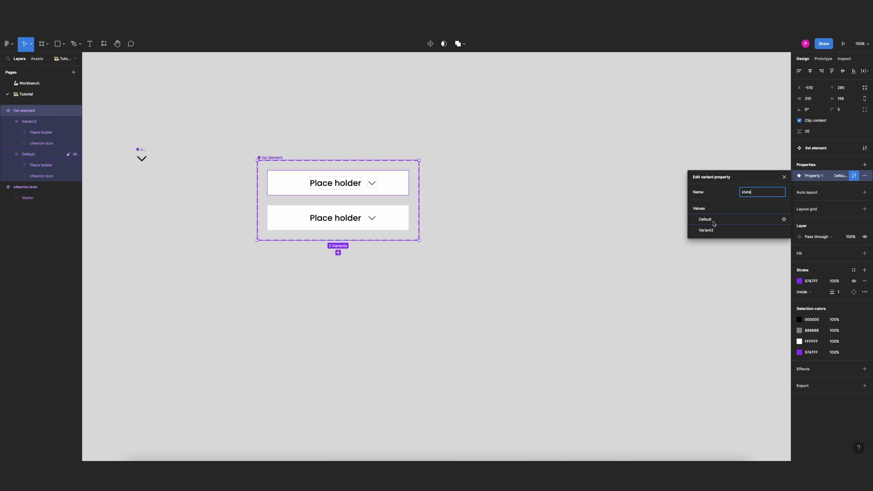
pyautogui.press('Return')
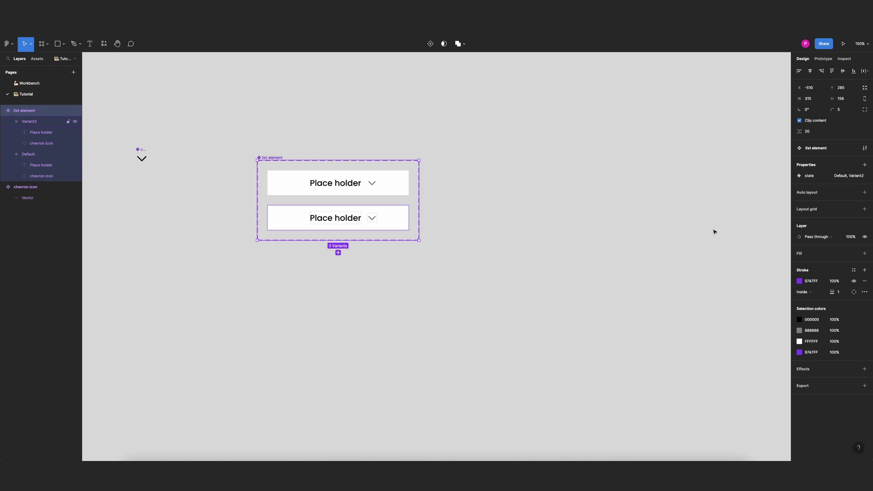
pyautogui.click(854, 175)
pyautogui.doubleClick(719, 230)
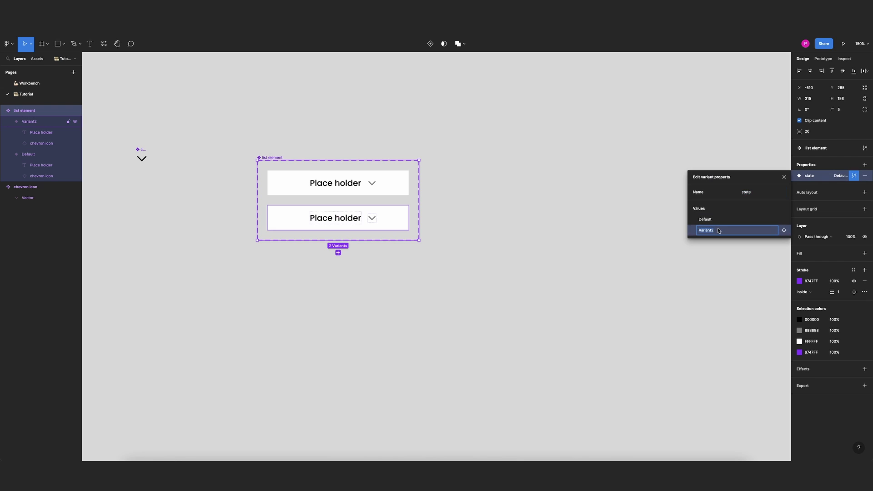
pyautogui.write('ope')
pyautogui.press('Return')
pyautogui.click(666, 140)
# Rotate the chevron icon in the opened variant so that it points upward.
pyautogui.click(386, 221)
pyautogui.click(377, 220)
pyautogui.click(815, 132)
pyautogui.press('Return')
pyautogui.click(411, 139)
pyautogui.scroll(-2, 412, 139)
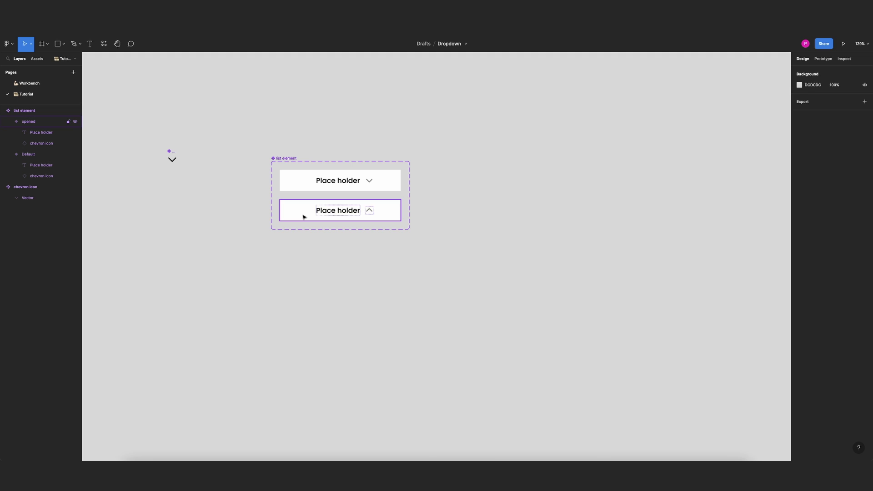
# Add a variant property named "icon position" with the value "right" to the list element component set.
pyautogui.click(298, 156)
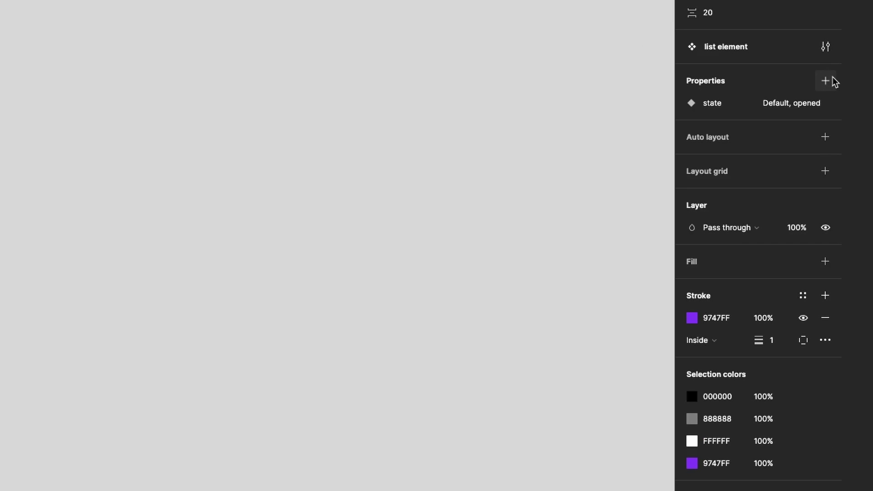
pyautogui.click(826, 82)
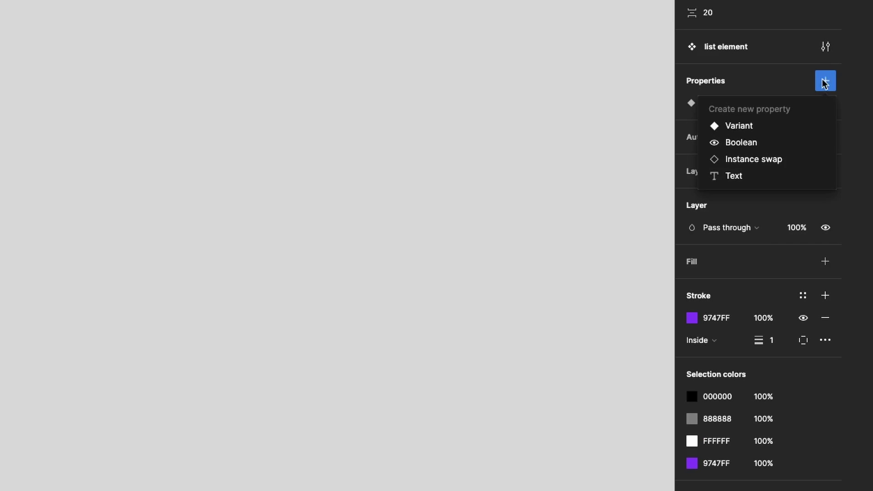
pyautogui.click(763, 126)
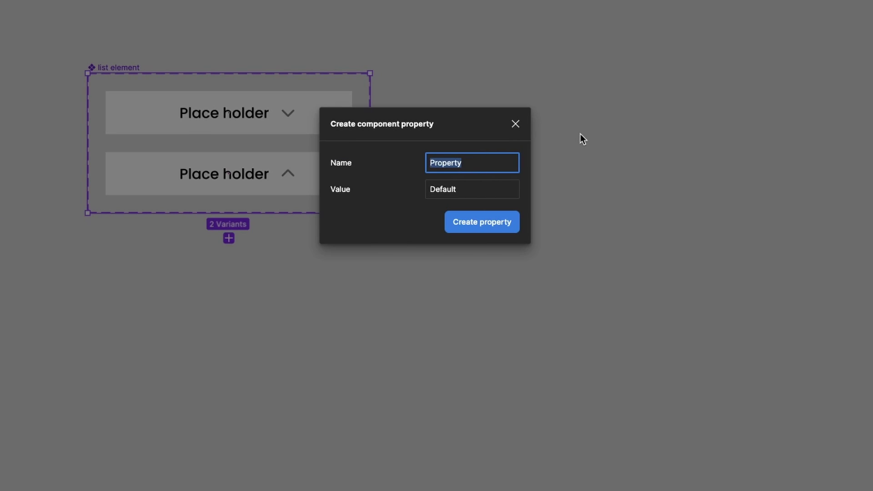
pyautogui.write('icon position')
pyautogui.click(459, 191)
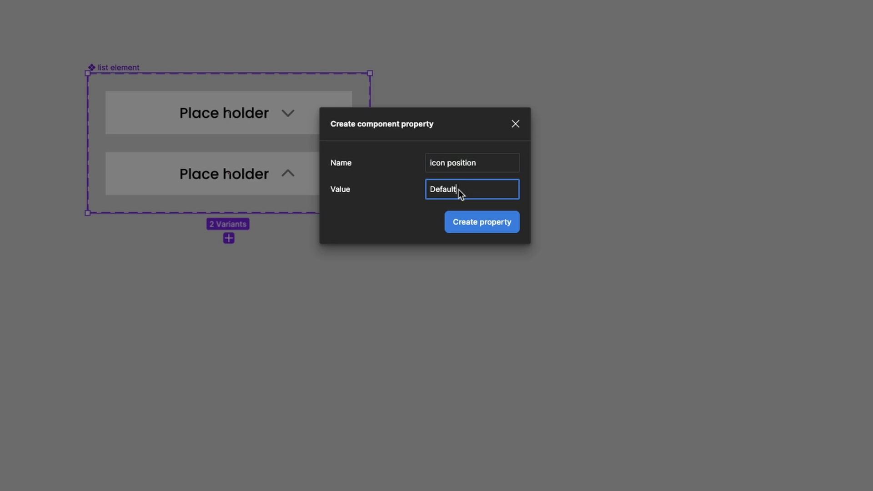
pyautogui.press('BackSpace')
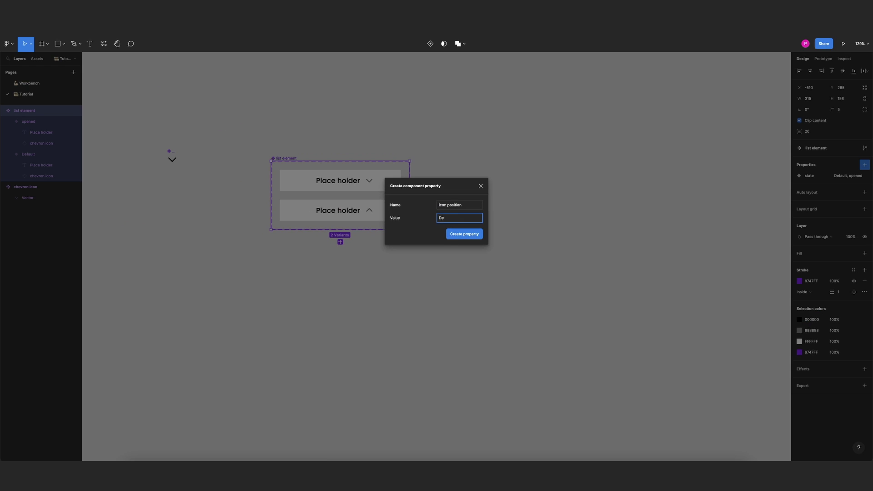
pyautogui.press('BackSpace')
pyautogui.press('BackSpace')
pyautogui.write('right')
pyautogui.press('Return')
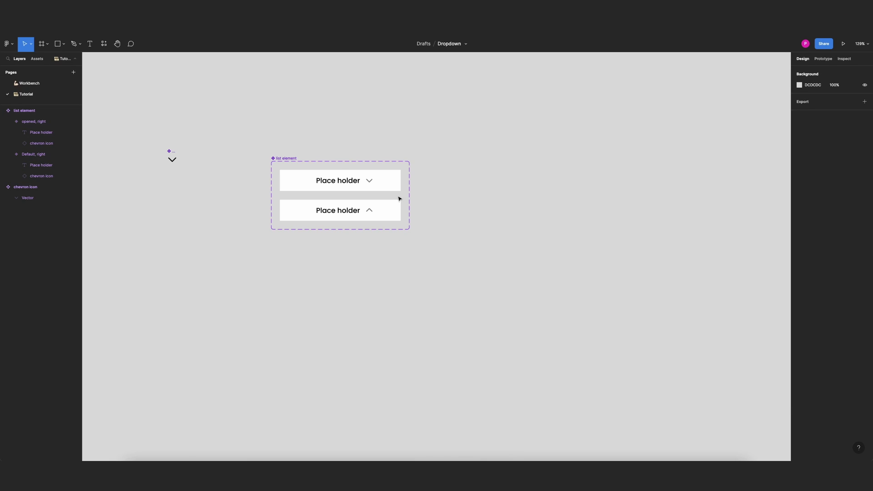
# Duplicate the opened variant and move the chevron icon in front of the placeholder text in the copy.
pyautogui.click(395, 200)
pyautogui.hotkey('ctrl', 'd')
pyautogui.click(421, 224)
pyautogui.click(381, 239)
pyautogui.moveTo(372, 242); pyautogui.dragTo(319, 241)
# Give the new variant a new icon position value named "left".
pyautogui.click(855, 212)
pyautogui.click(846, 224)
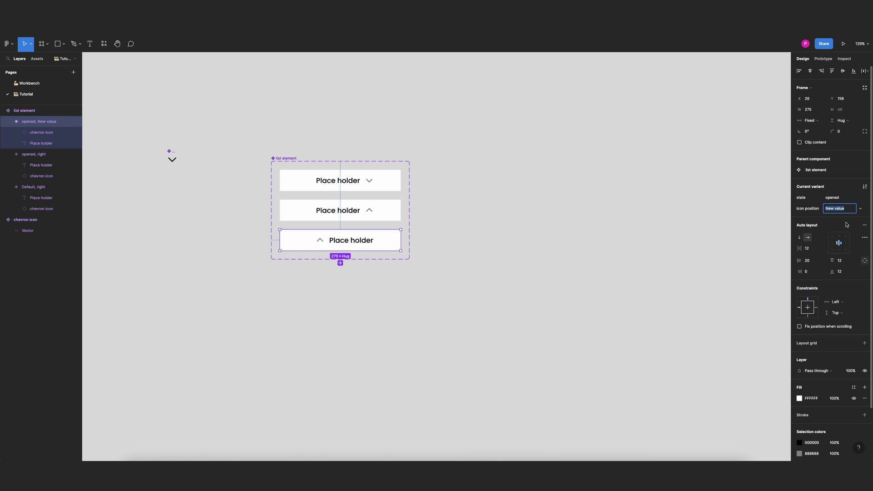
pyautogui.write('left')
pyautogui.press('Return')
pyautogui.click(680, 165)
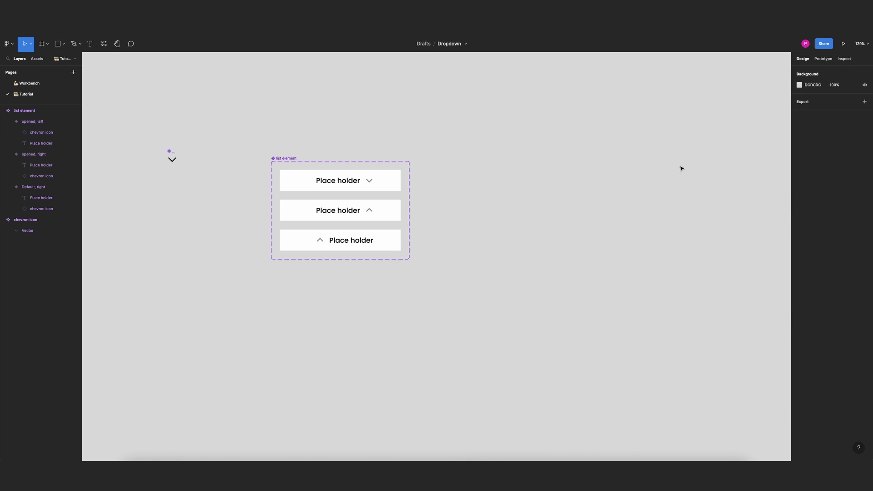
# Set the opened, left variant's left padding to 0 and its right padding to 20.
pyautogui.click(393, 246)
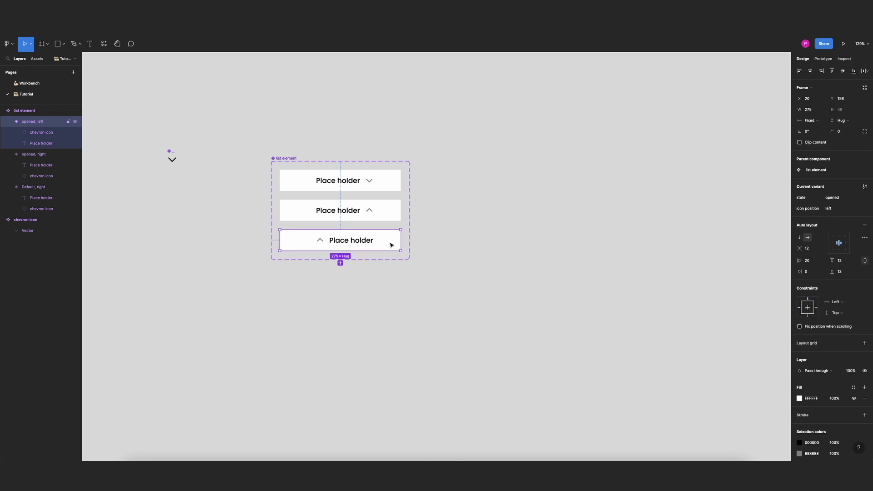
pyautogui.click(817, 263)
pyautogui.write('0')
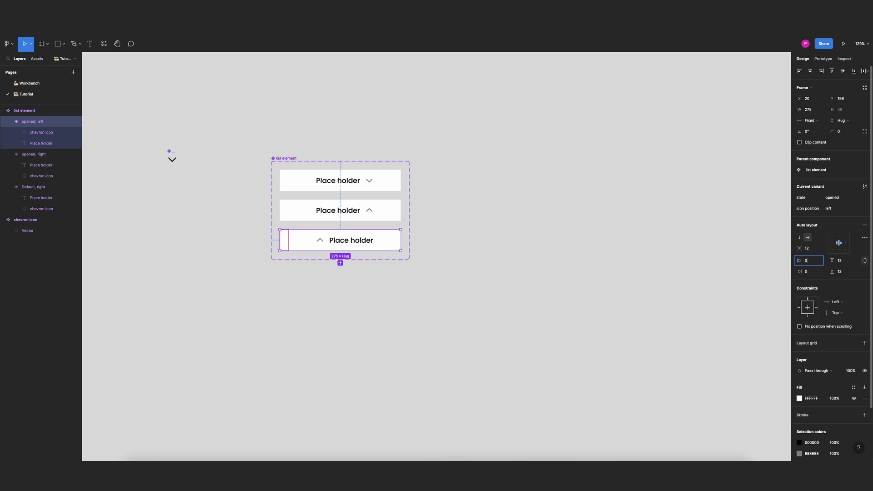
pyautogui.click(809, 271)
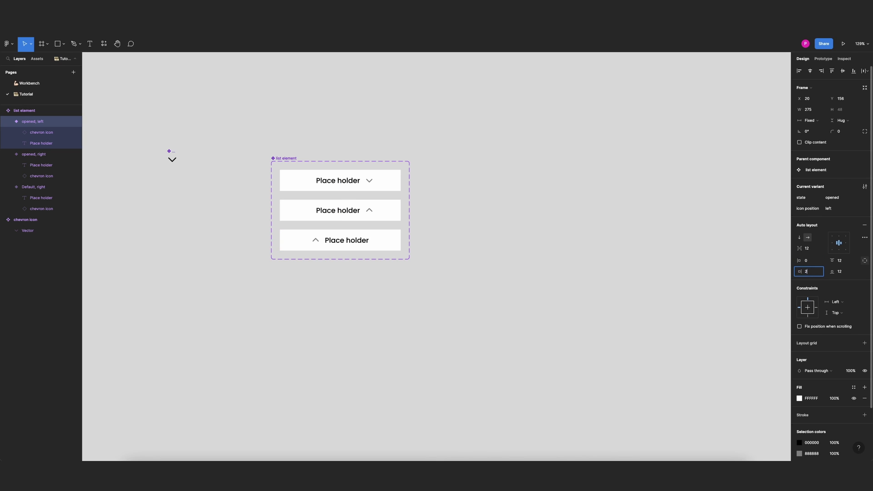
pyautogui.click(446, 169)
# Create an instance swap property named "Icon" for the chevron in the opened, left variant.
pyautogui.scroll(2, 446, 168)
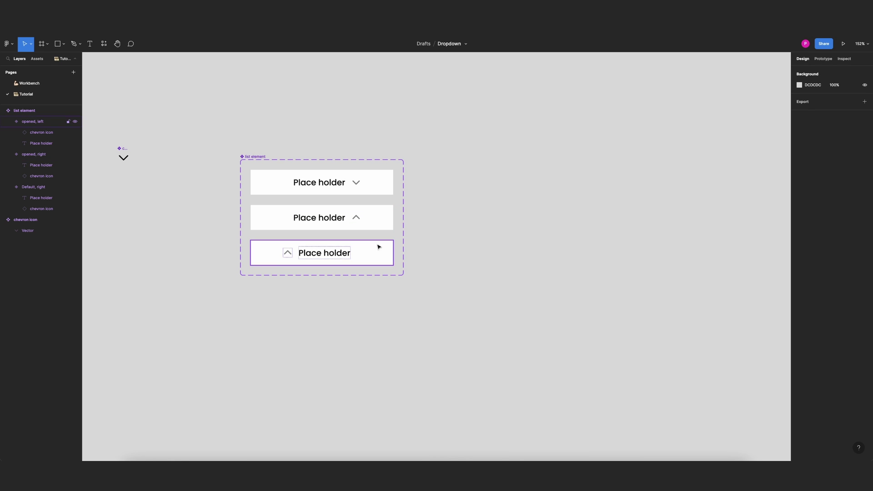
pyautogui.doubleClick(287, 253)
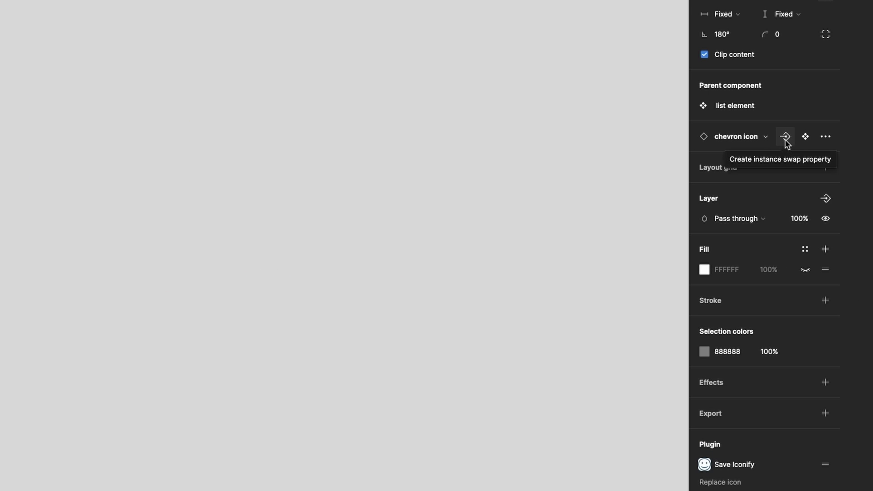
pyautogui.click(786, 138)
pyautogui.write('Icon')
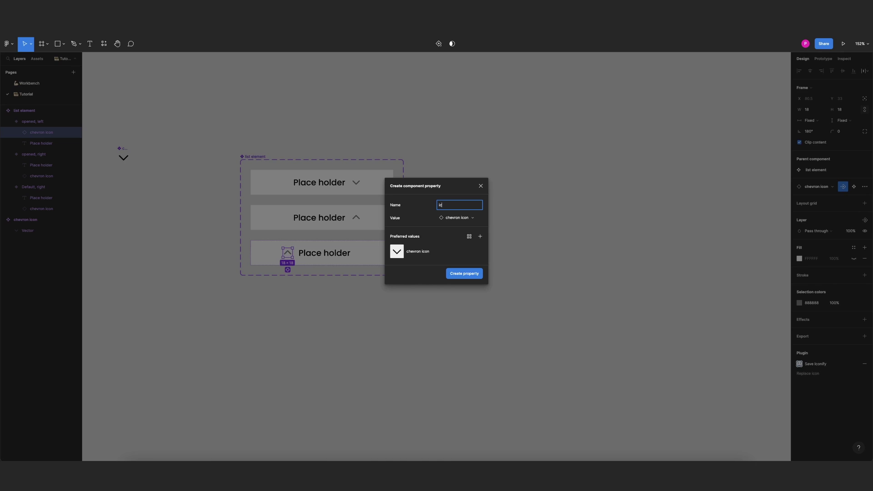
pyautogui.click(482, 130)
# Import house, car and paper airplane icons below the chevron and turn them into components named house icon, car icon and airplane icon.
pyautogui.hscroll(-5, 230, 155)
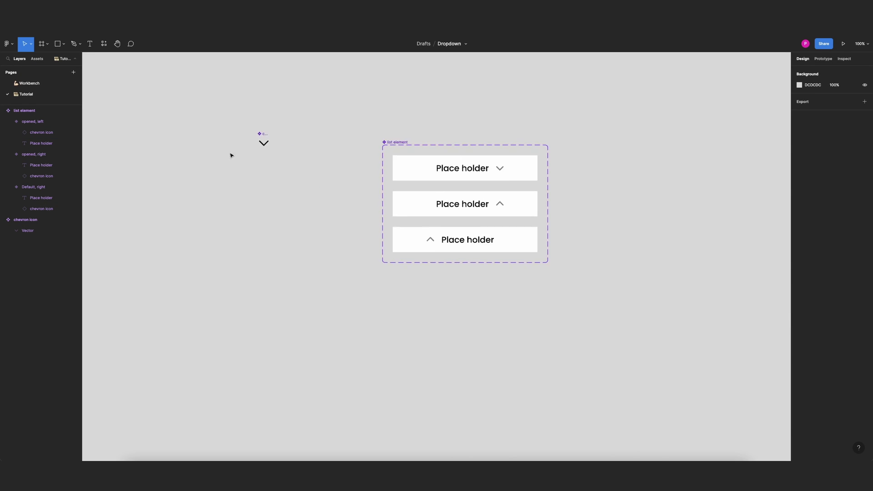
pyautogui.scroll(5, 257, 150)
pyautogui.press('super+slash')
pyautogui.click(403, 115)
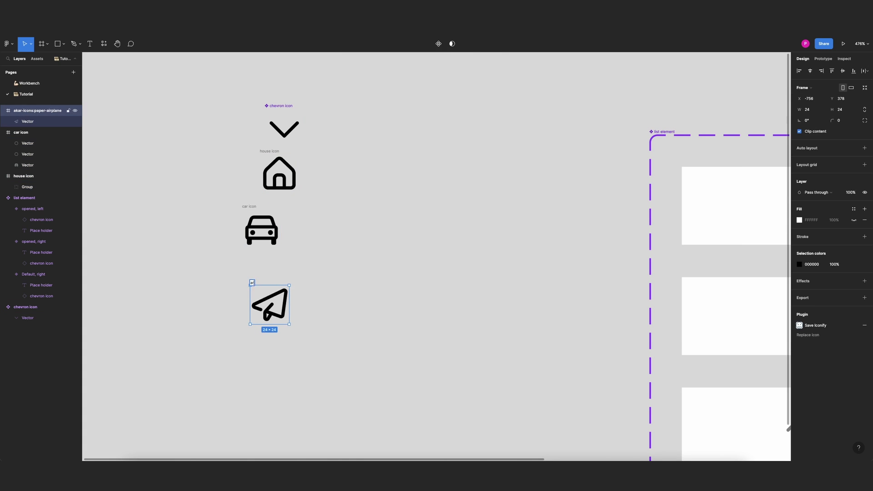
pyautogui.moveTo(380, 365); pyautogui.dragTo(241, 104)
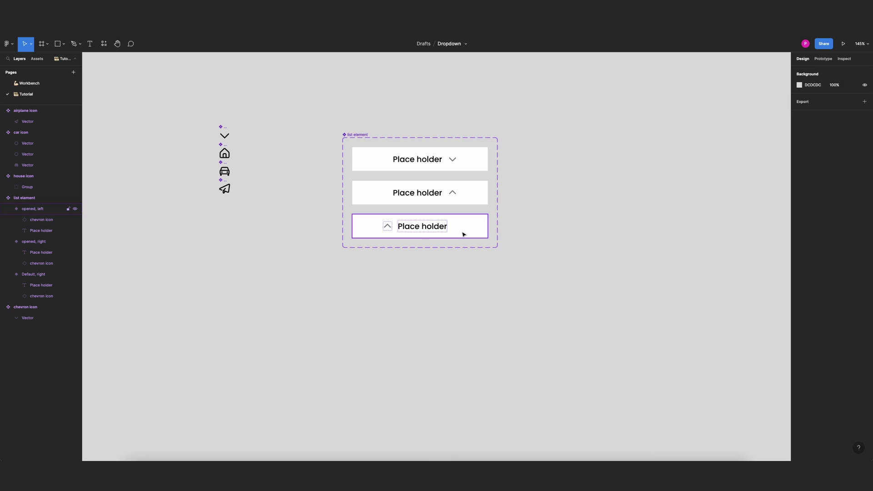
# Duplicate the opened, left variant to add a fourth variant to the list element set.
pyautogui.click(464, 234)
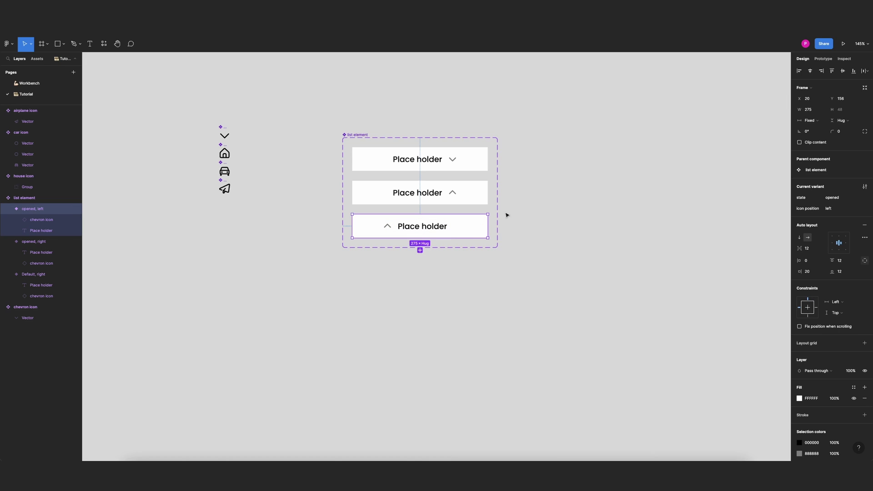
pyautogui.hotkey('ctrl', 'd')
pyautogui.click(546, 206)
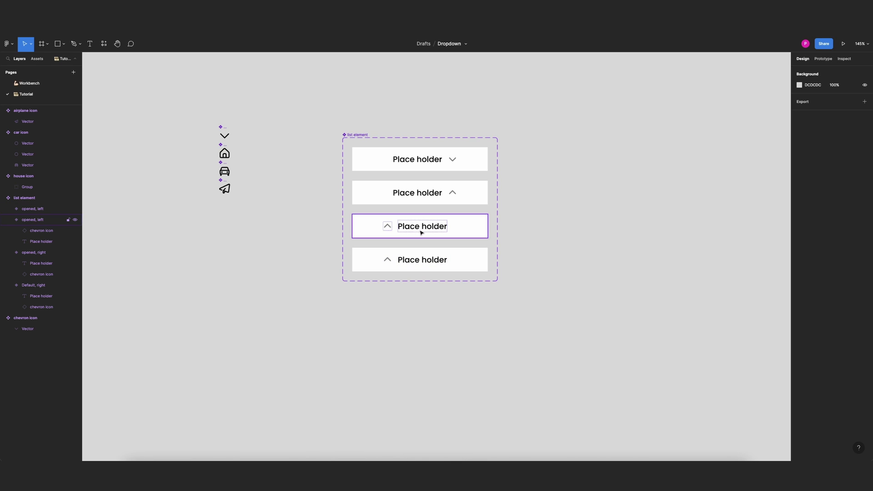
# Change the fourth variant's fill to light grey D9D9D9.
pyautogui.scroll(2, 413, 257)
pyautogui.click(414, 258)
pyautogui.click(799, 396)
pyautogui.moveTo(711, 330); pyautogui.dragTo(697, 309)
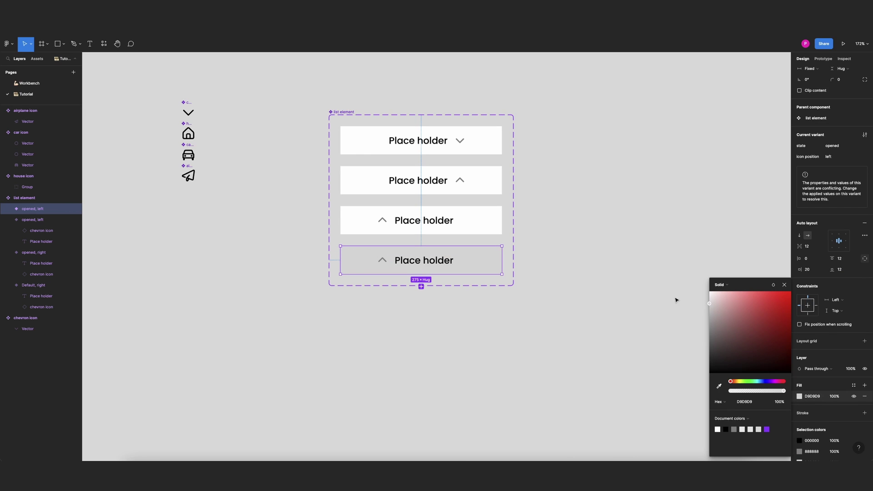
pyautogui.click(645, 236)
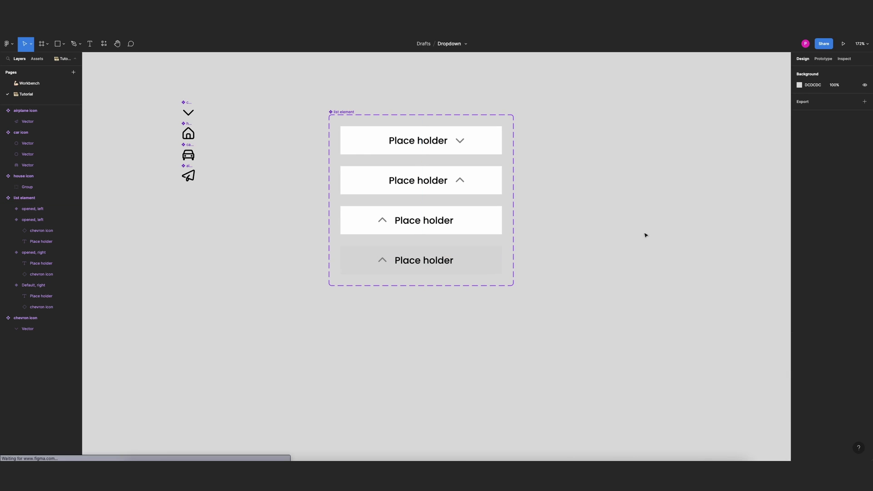
# Add a black inside stroke of weight 4 to only the left side of the grey variant.
pyautogui.click(478, 253)
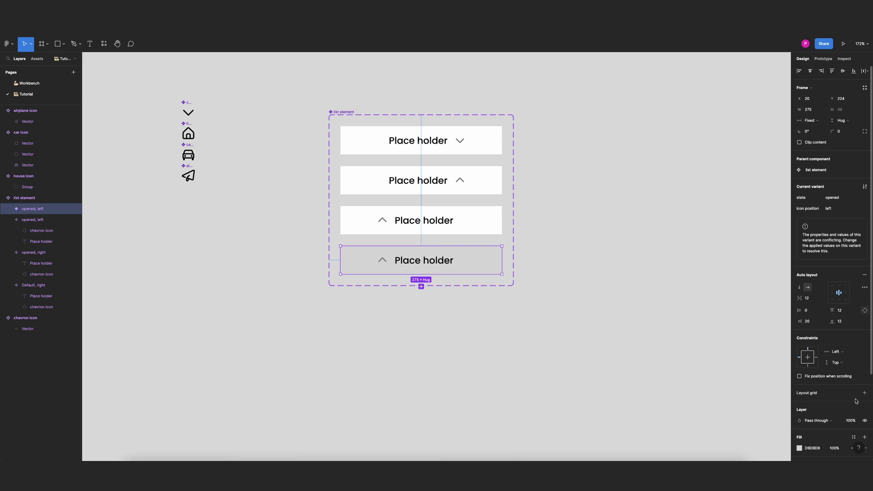
pyautogui.scroll(-2, 840, 333)
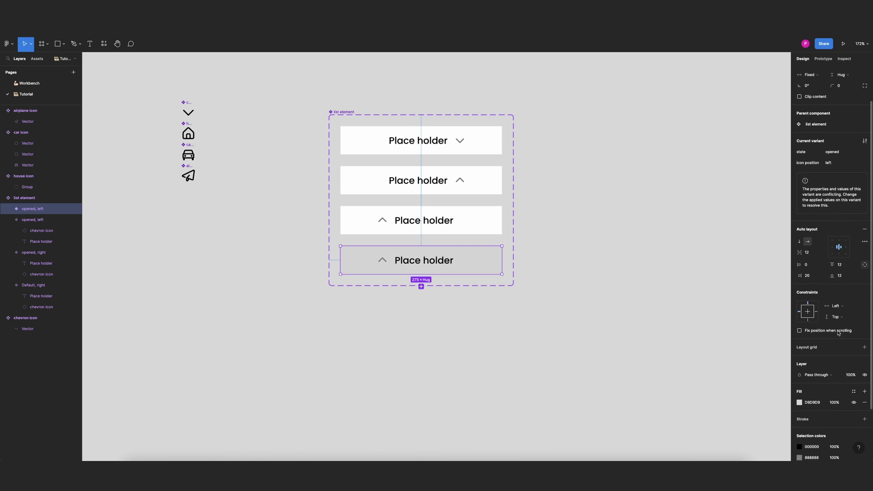
pyautogui.click(865, 416)
pyautogui.click(854, 438)
pyautogui.click(851, 430)
pyautogui.click(839, 440)
pyautogui.write('3')
pyautogui.press('Return')
pyautogui.click(677, 291)
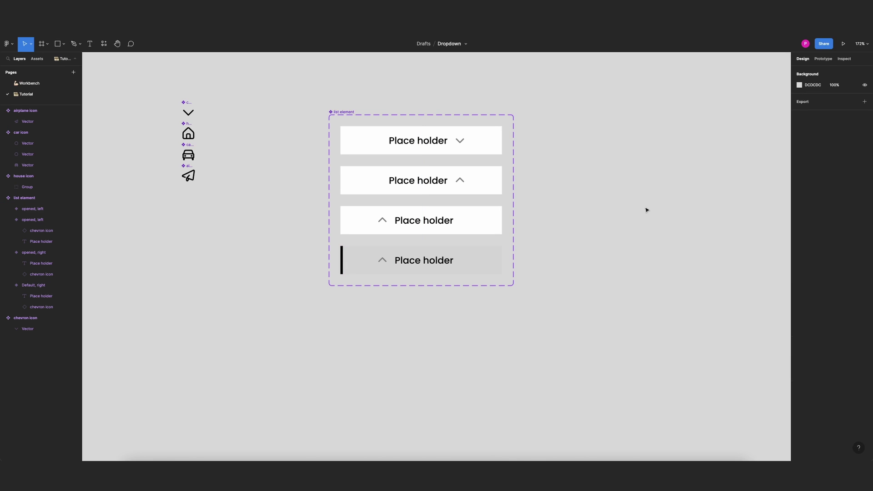
# Give the grey variant a new state value named "selected".
pyautogui.click(480, 254)
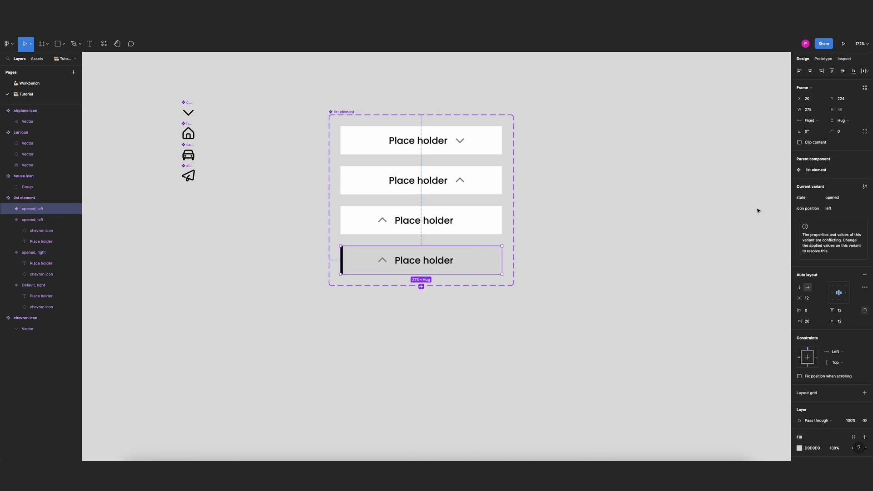
pyautogui.click(860, 200)
pyautogui.click(847, 213)
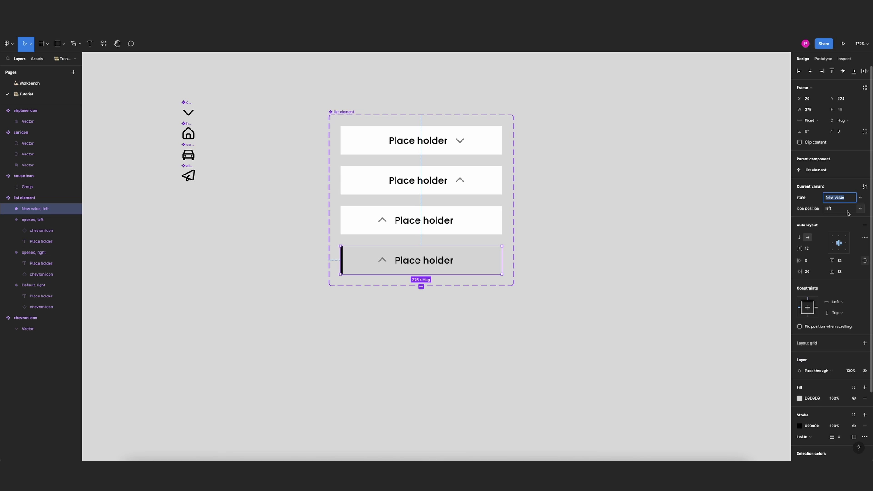
pyautogui.write('se')
pyautogui.press('Return')
pyautogui.press('Escape')
# Set the fill opacity of the opened, left variant to 0%.
pyautogui.scroll(-2, 302, 196)
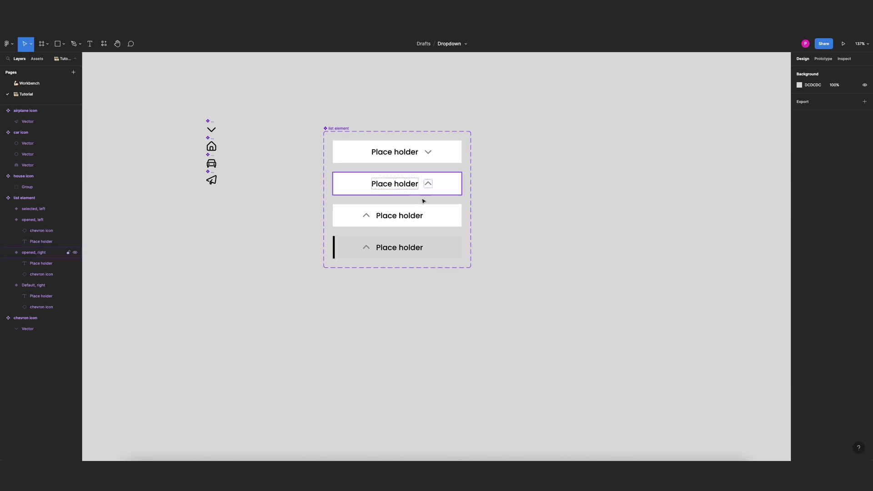
pyautogui.click(442, 220)
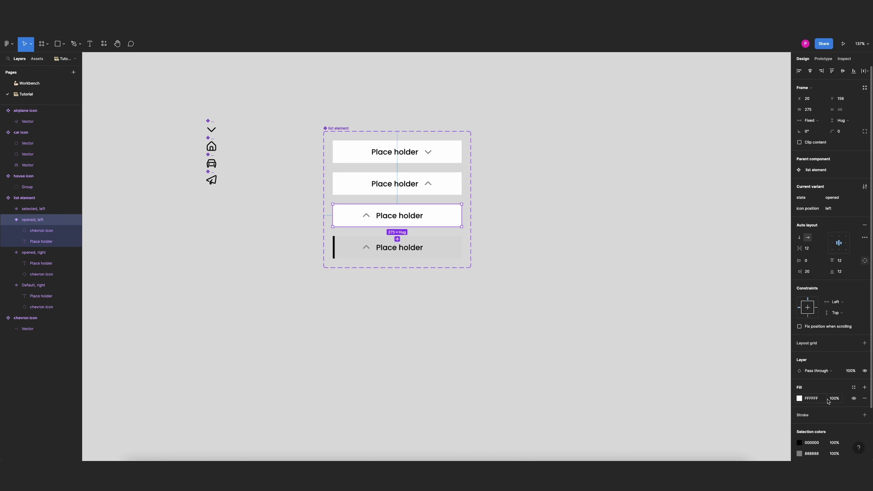
pyautogui.moveTo(826, 399); pyautogui.dragTo(699, 402)
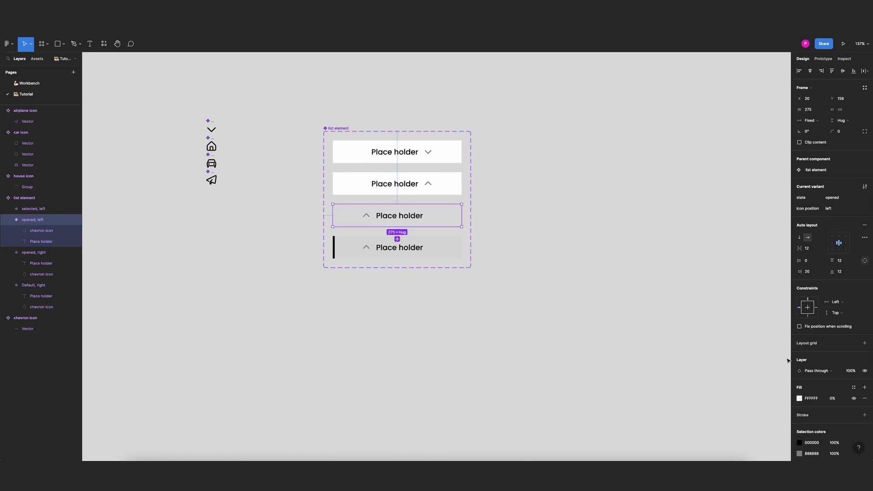
pyautogui.click(745, 316)
pyautogui.scroll(-2, 525, 188)
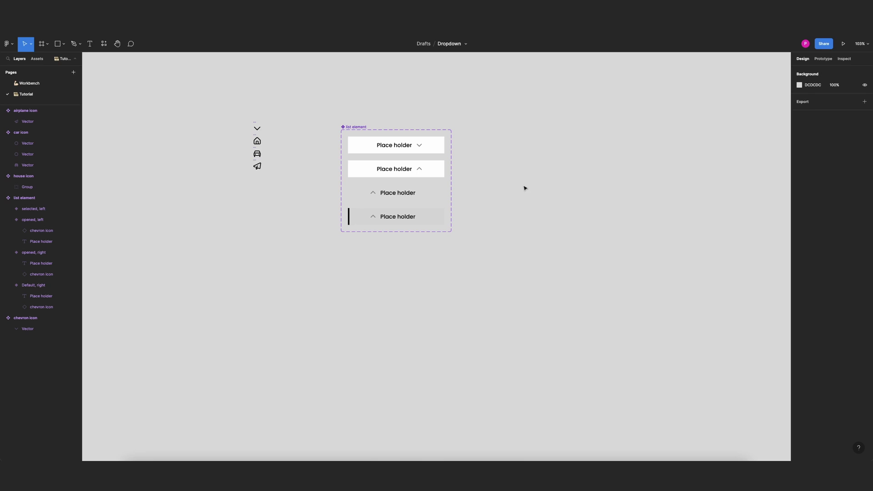
# Place an instance of the default list element on the canvas to the right of the component set.
pyautogui.hscroll(5, 499, 182)
pyautogui.scroll(2, 367, 144)
pyautogui.moveTo(257, 148); pyautogui.dragTo(492, 147)
pyautogui.click(474, 117)
# Change the instance's placeholder text to "Select category".
pyautogui.doubleClick(479, 149)
pyautogui.doubleClick(478, 148)
pyautogui.write('S')
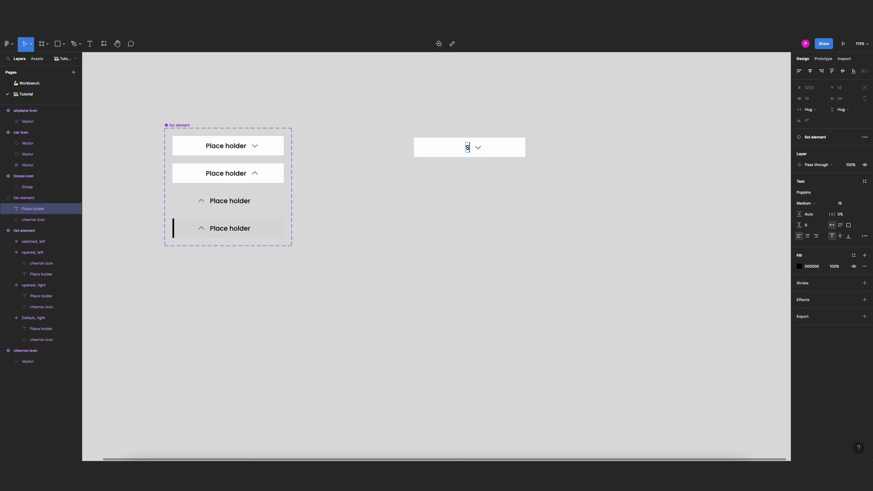
pyautogui.write('elect category')
pyautogui.press('Escape')
pyautogui.click(493, 121)
# Duplicate the Select category instance three times, stacking the copies directly beneath it.
pyautogui.click(485, 145)
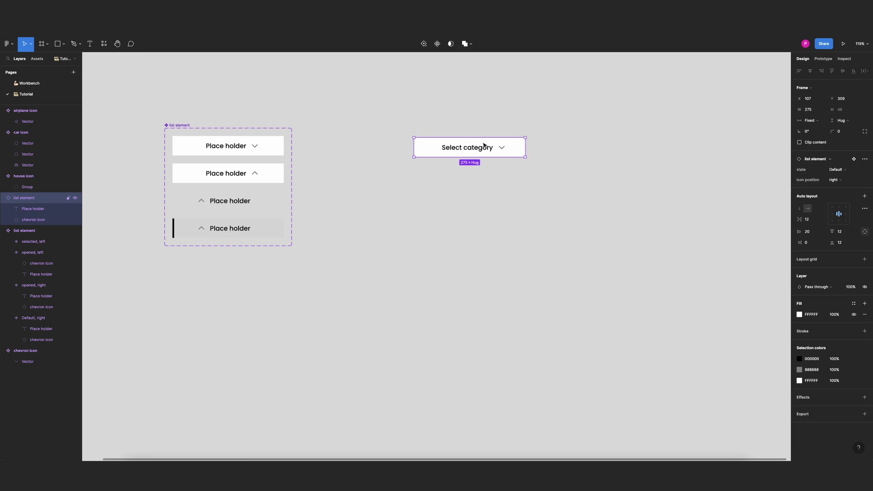
pyautogui.moveTo(485, 147); pyautogui.dragTo(489, 208)
pyautogui.click(581, 174)
# Set the icon position of the second instance in the stack to left.
pyautogui.click(503, 168)
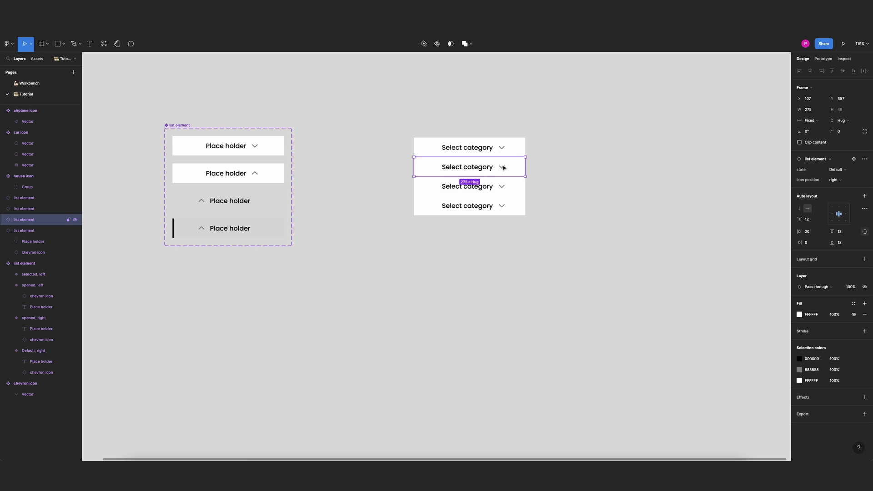
pyautogui.click(849, 176)
pyautogui.click(847, 187)
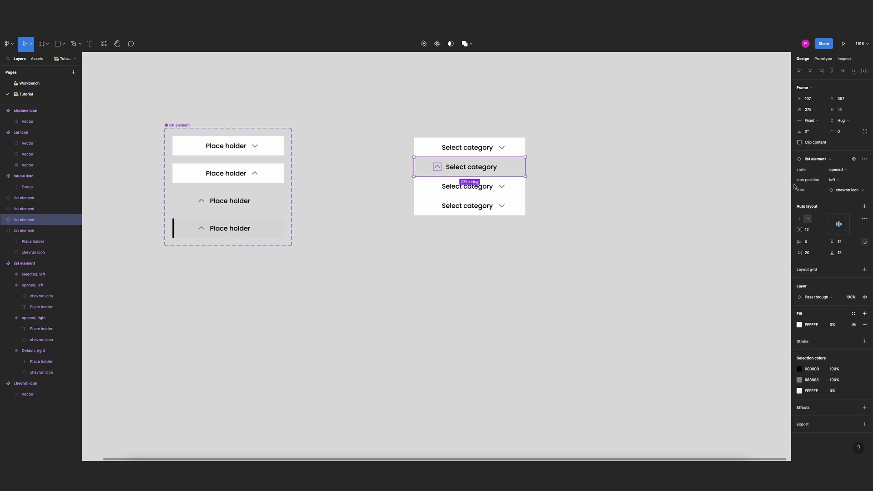
# Set the icon position of the third and fourth Select category instances to left.
pyautogui.click(512, 186)
pyautogui.keyDown('shift'); pyautogui.click(514, 204); pyautogui.keyUp('shift')
pyautogui.click(849, 191)
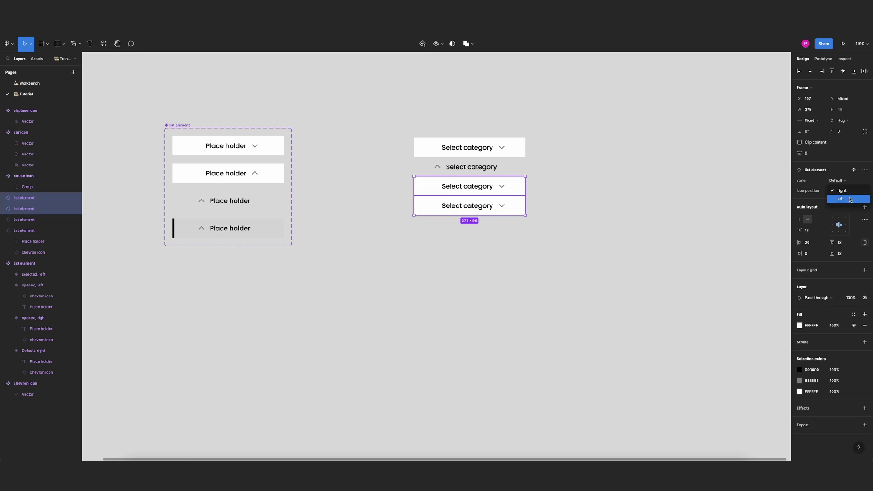
pyautogui.click(849, 199)
pyautogui.click(676, 146)
# Swap the second instance's icon for the house icon.
pyautogui.click(510, 174)
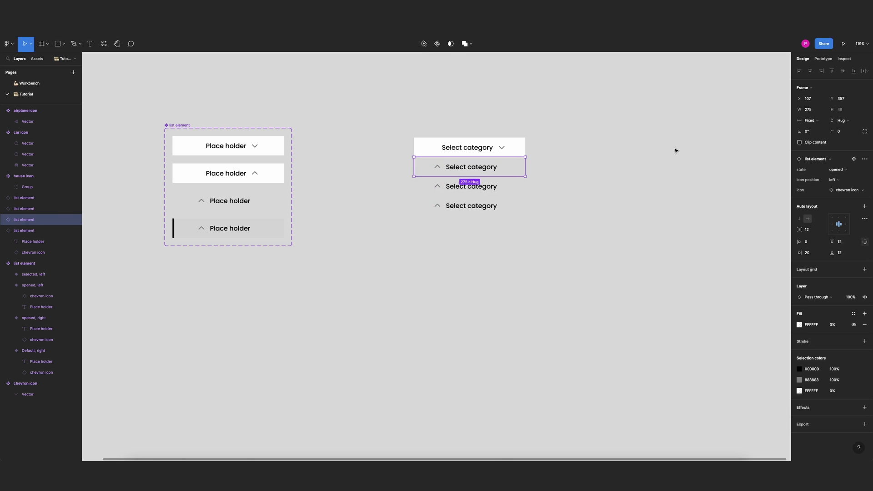
pyautogui.click(862, 191)
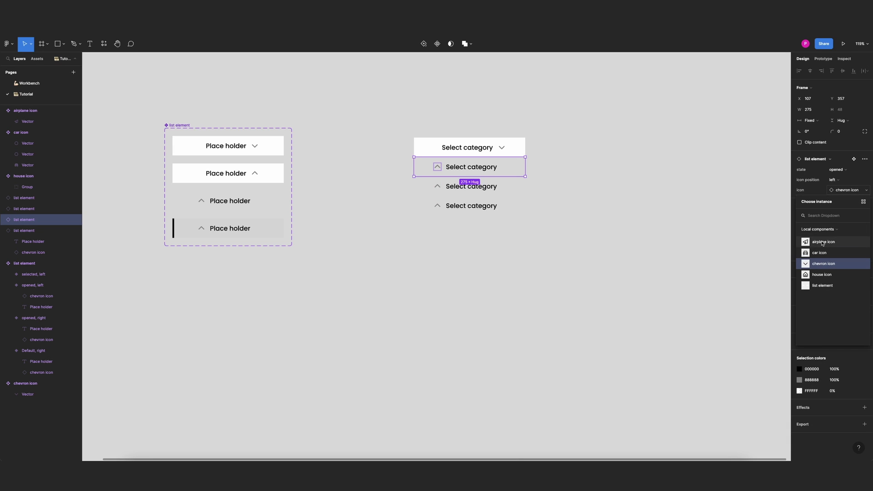
pyautogui.click(823, 275)
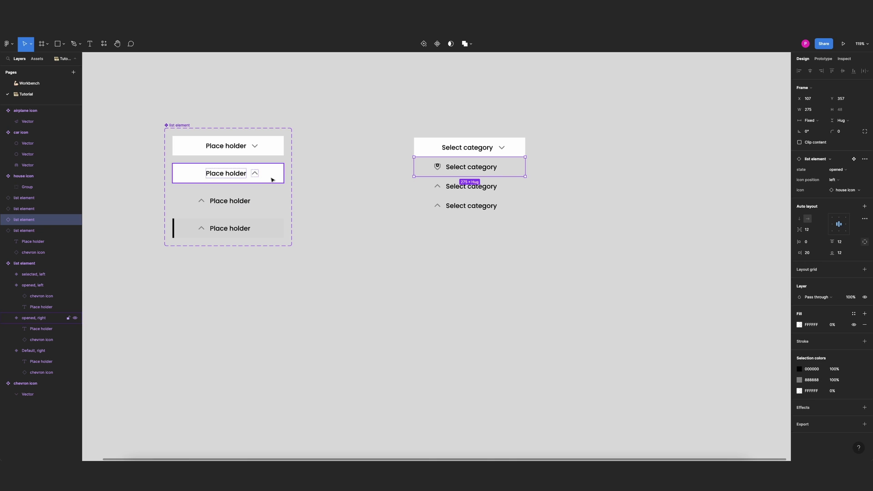
# Set the rotation of the chevron icon in the "opened, left" variant to 0°.
pyautogui.scroll(5, 202, 203)
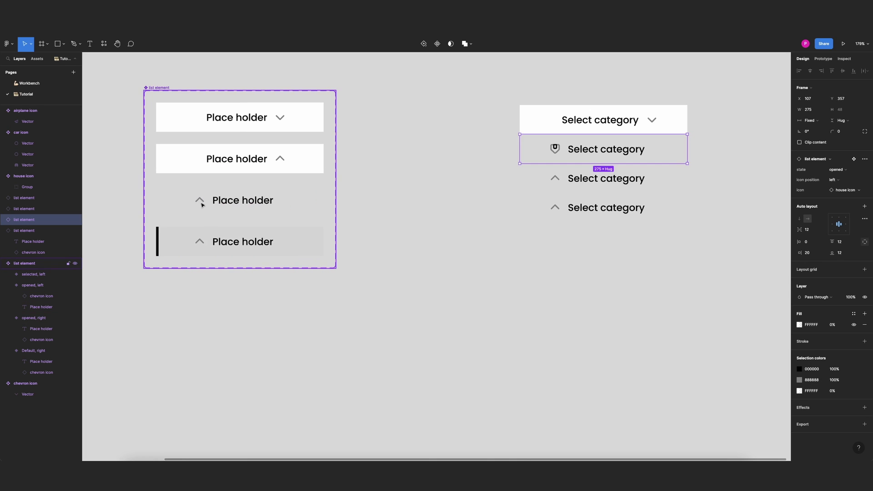
pyautogui.doubleClick(202, 205)
pyautogui.click(818, 134)
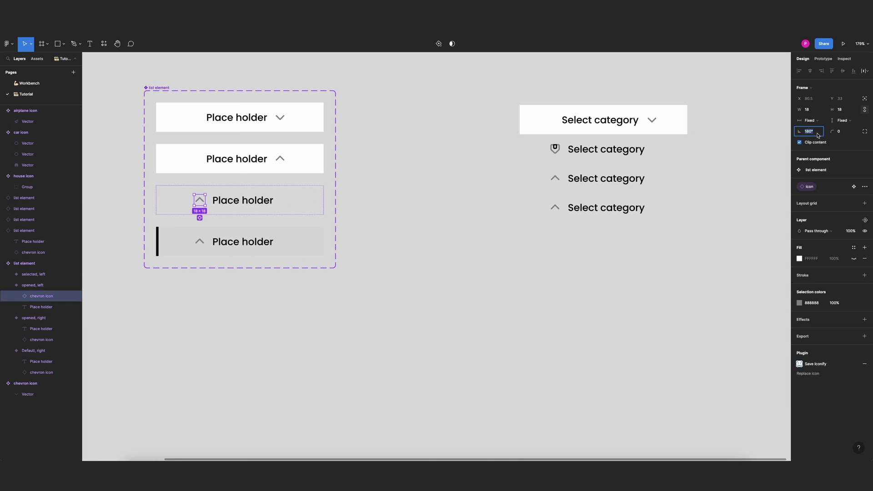
pyautogui.write('0')
pyautogui.press('Return')
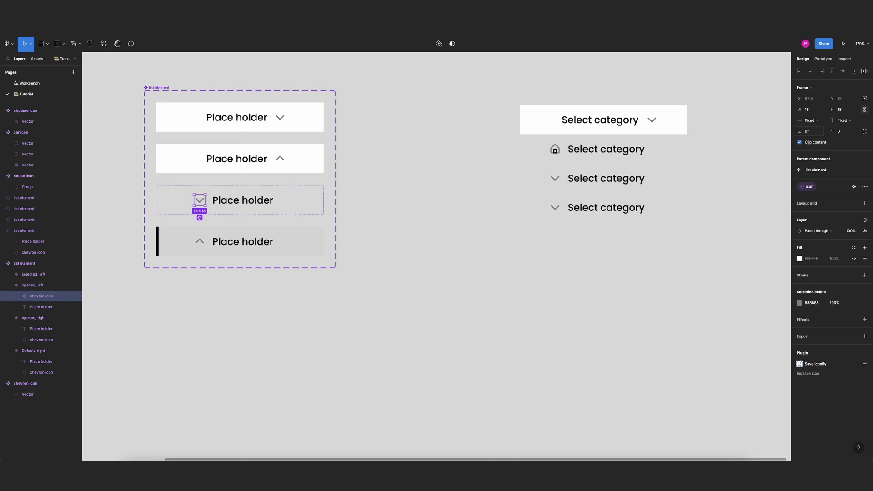
# Set the rotation of the chevron icon in the "selected, left" variant to 0°.
pyautogui.click(203, 241)
pyautogui.doubleClick(203, 242)
pyautogui.click(814, 131)
pyautogui.write('0')
pyautogui.press('Return')
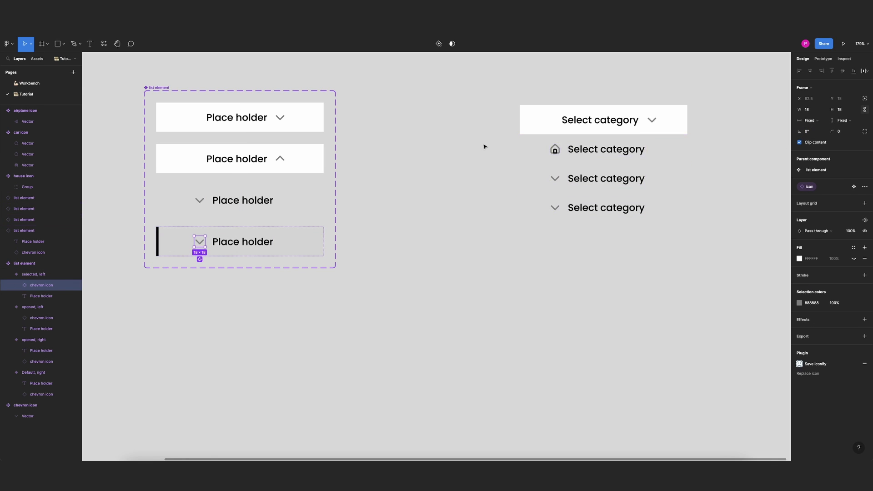
pyautogui.hscroll(3, 491, 127)
pyautogui.click(440, 108)
# Inspect the house icon and its parent instance in the Select category stack.
pyautogui.scroll(-3, 462, 101)
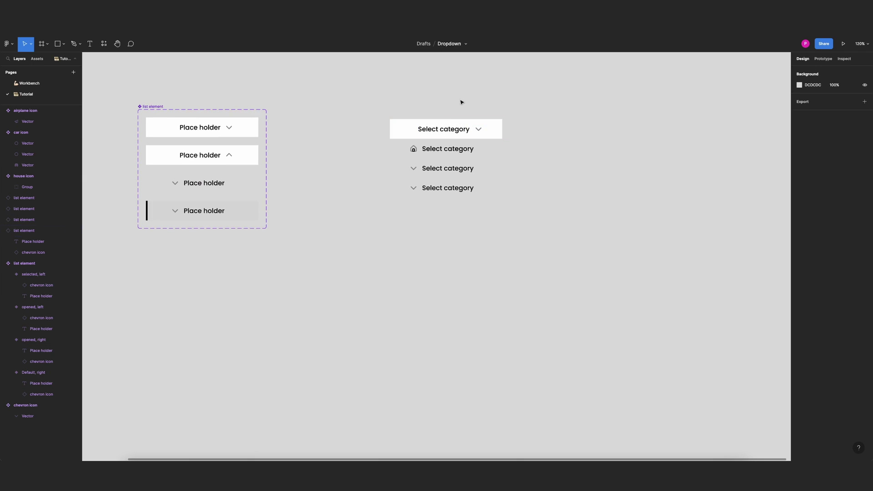
pyautogui.doubleClick(410, 154)
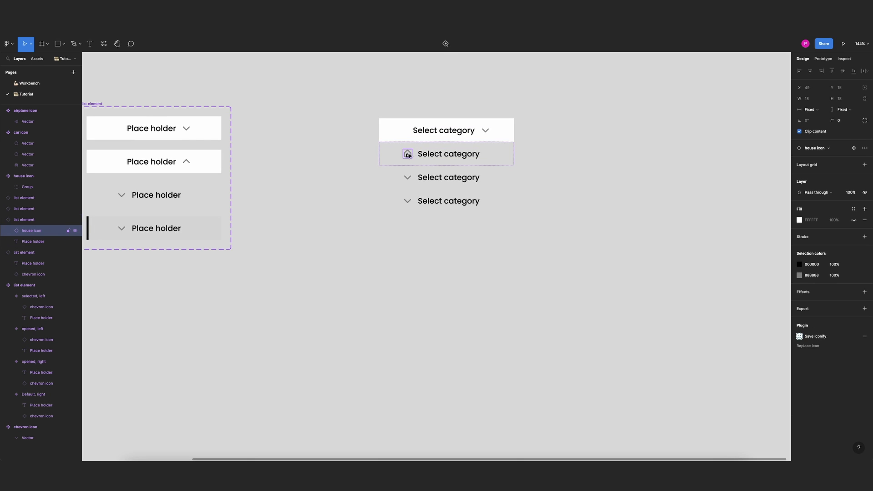
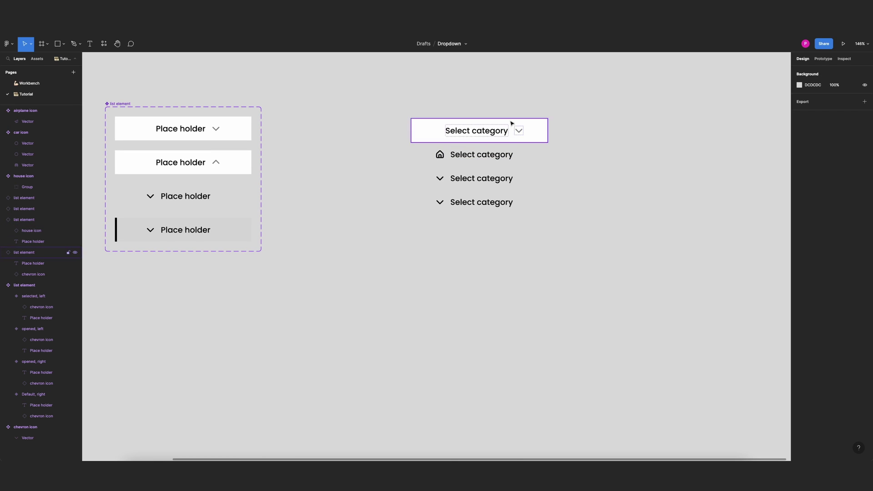
pyautogui.click(536, 163)
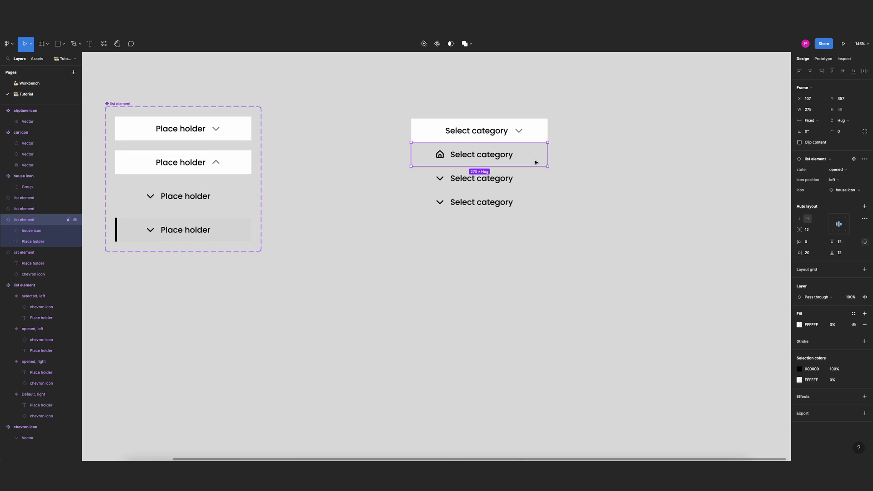
pyautogui.click(562, 88)
# Create a component property named "Text" with the value "Place holder" from the text of the "opened, left" variant.
pyautogui.hscroll(-2, 265, 178)
pyautogui.click(274, 194)
pyautogui.hscroll(-4, 246, 196)
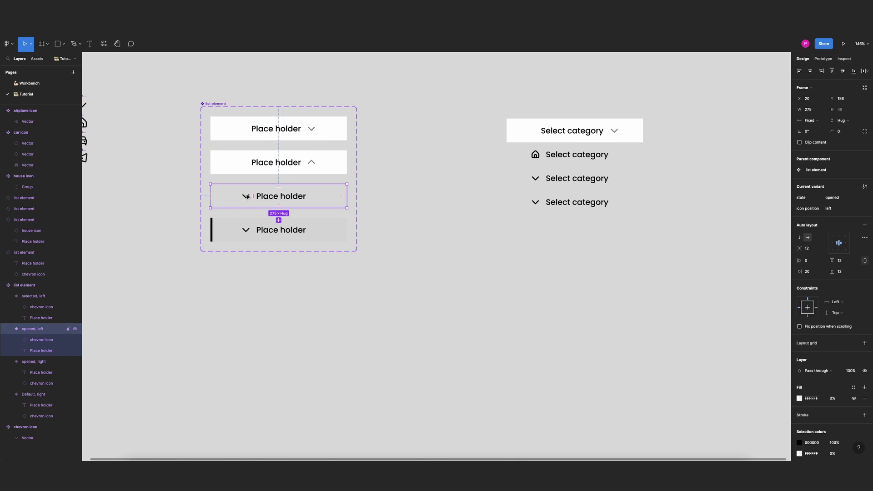
pyautogui.click(266, 199)
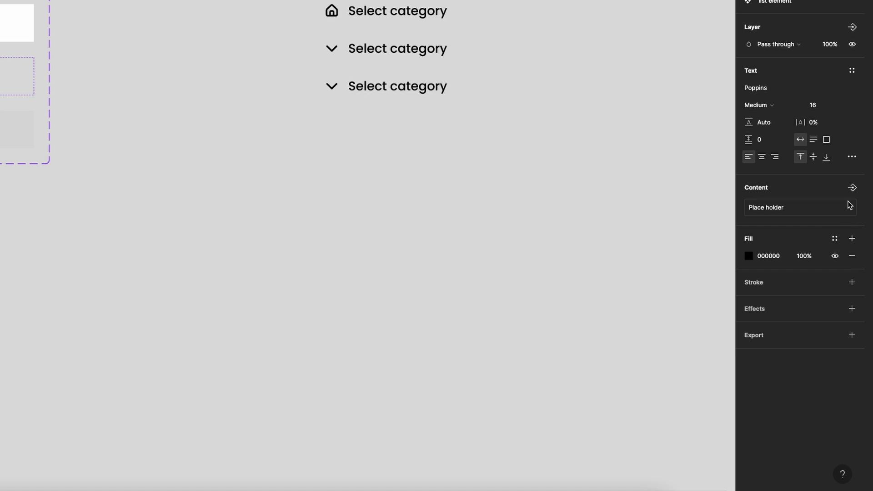
pyautogui.click(852, 189)
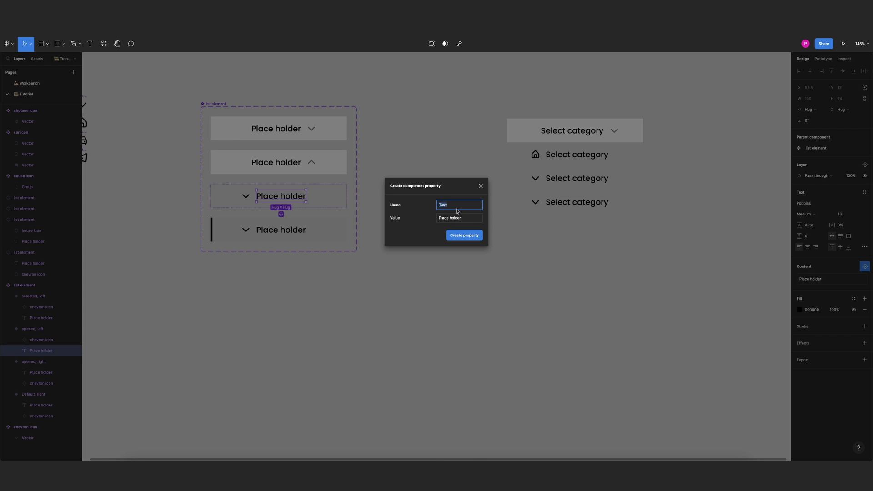
pyautogui.click(462, 237)
# Set the Text property of the instance with the house icon to "Houses".
pyautogui.hscroll(5, 423, 235)
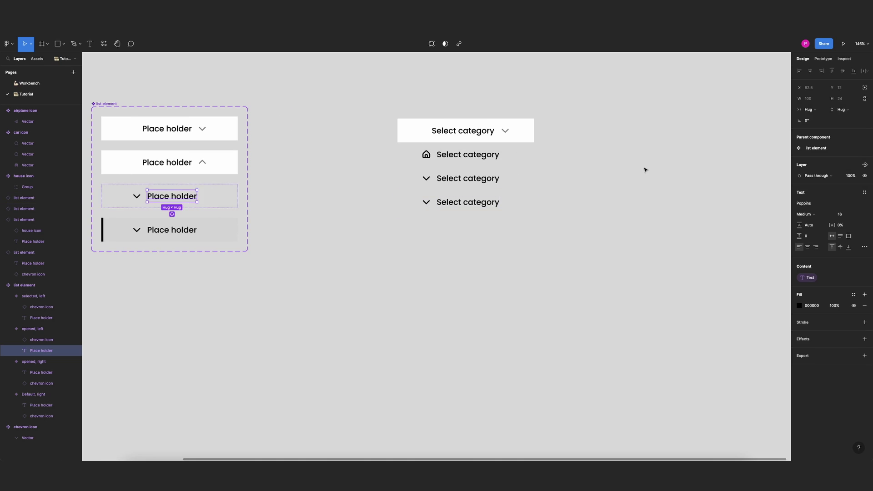
pyautogui.click(639, 170)
pyautogui.click(512, 169)
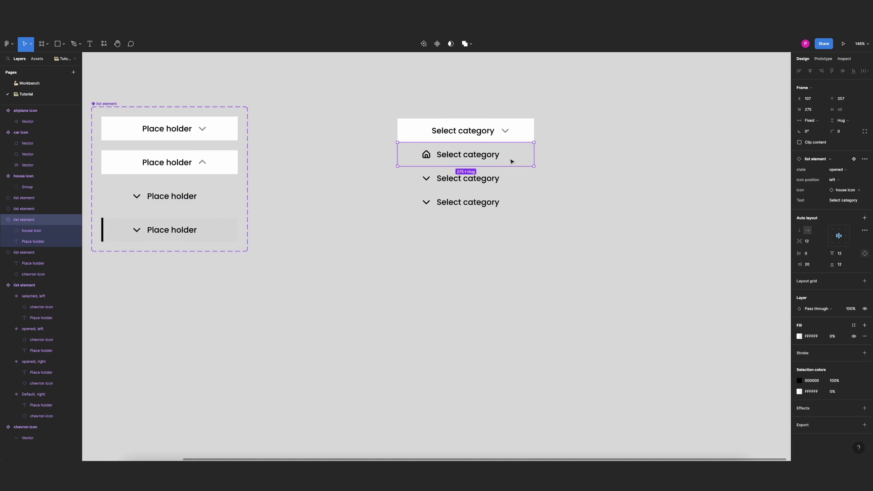
pyautogui.click(852, 202)
pyautogui.write('H')
pyautogui.press('Return')
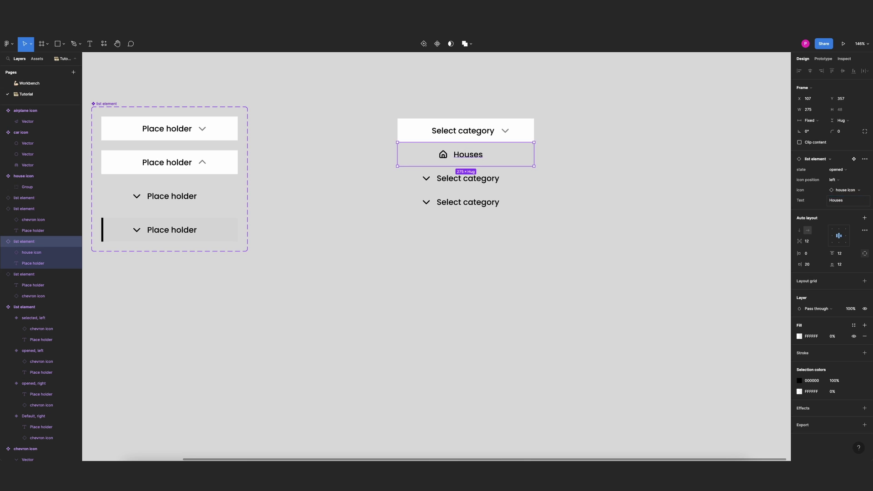
# Set the third instance's Text property to "Cars" and swap its icon for the car icon.
pyautogui.press('Tab')
pyautogui.click(832, 203)
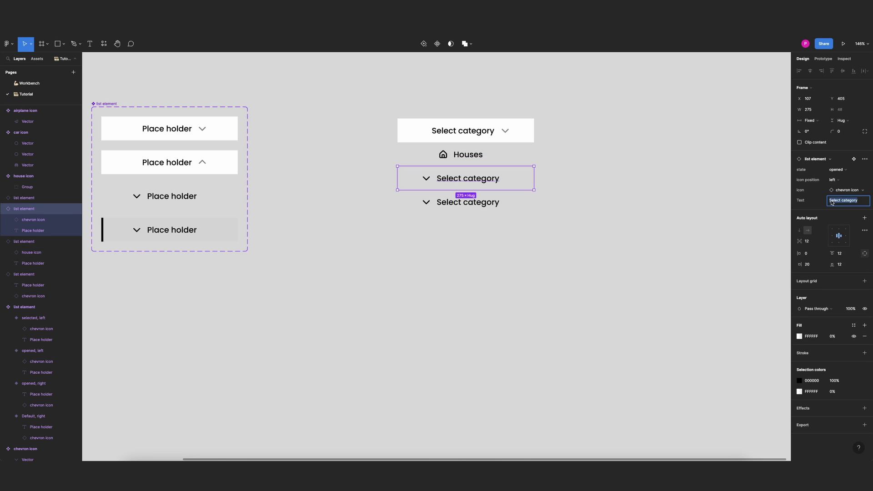
pyautogui.write('Cars')
pyautogui.click(720, 182)
pyautogui.click(507, 181)
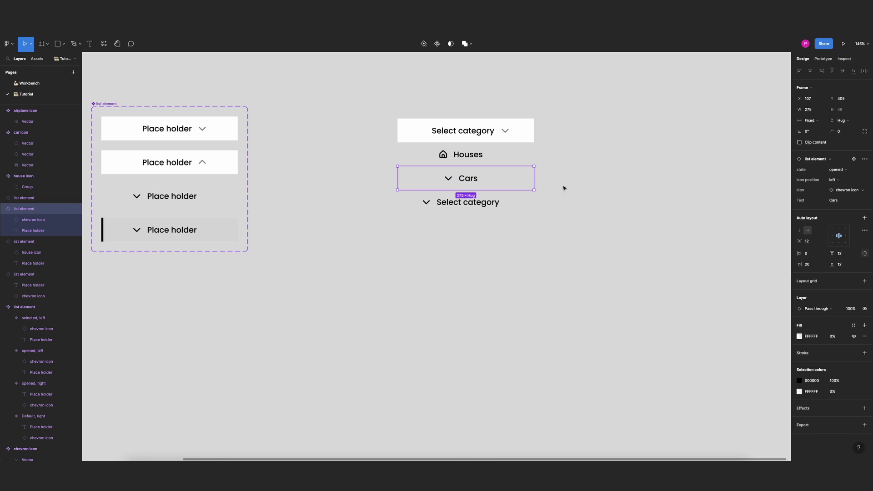
pyautogui.click(857, 190)
pyautogui.click(818, 253)
pyautogui.click(696, 174)
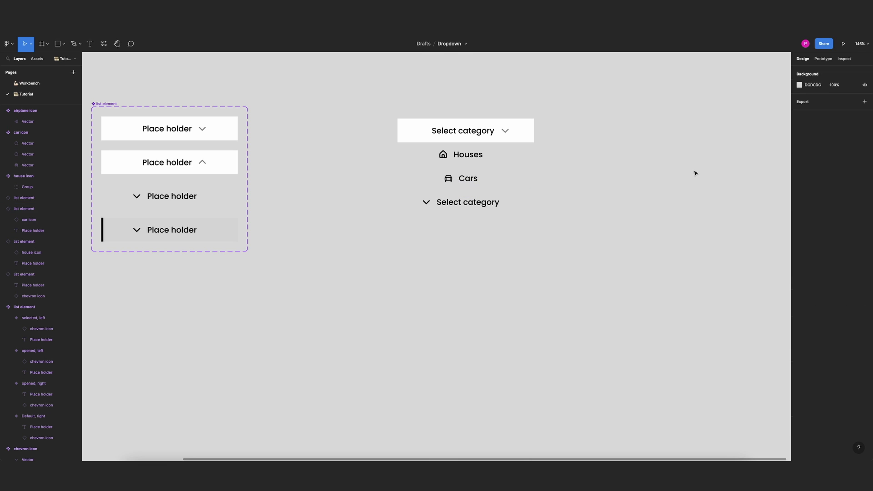
# Set the fourth instance's Text property to "Airplanes" and swap its icon for the airplane icon.
pyautogui.click(509, 205)
pyautogui.click(836, 204)
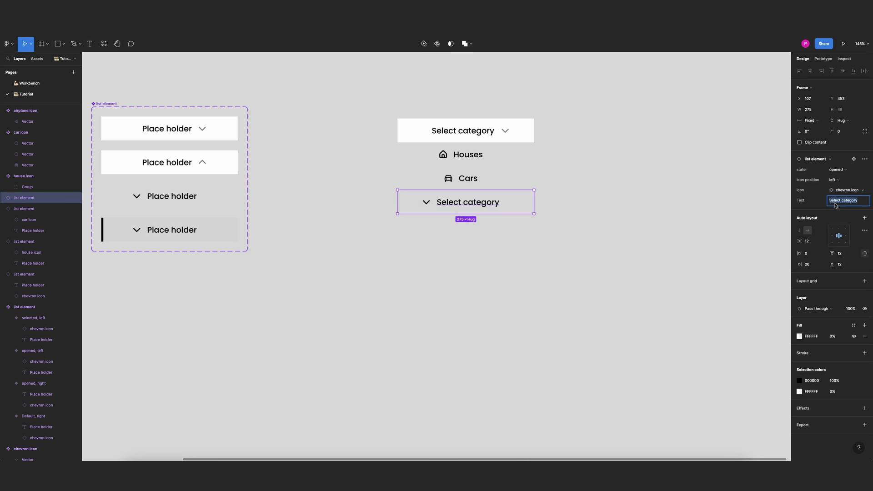
pyautogui.write('Airplanes')
pyautogui.press('Return')
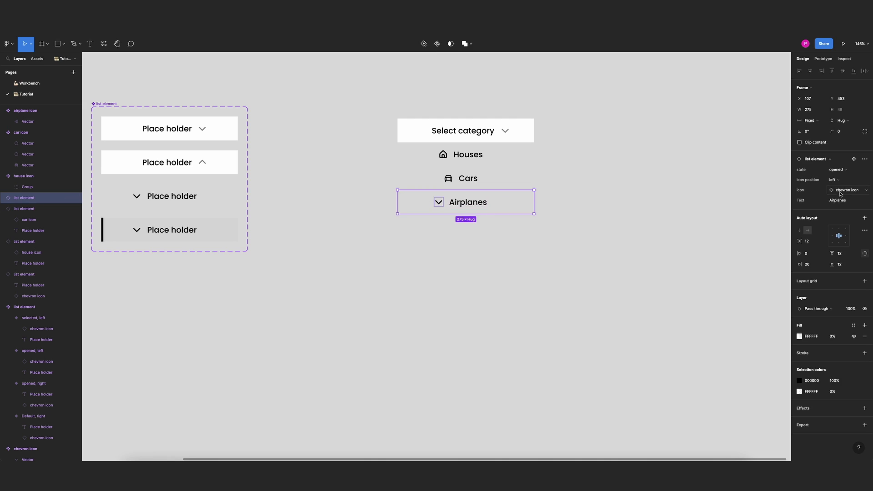
pyautogui.click(858, 190)
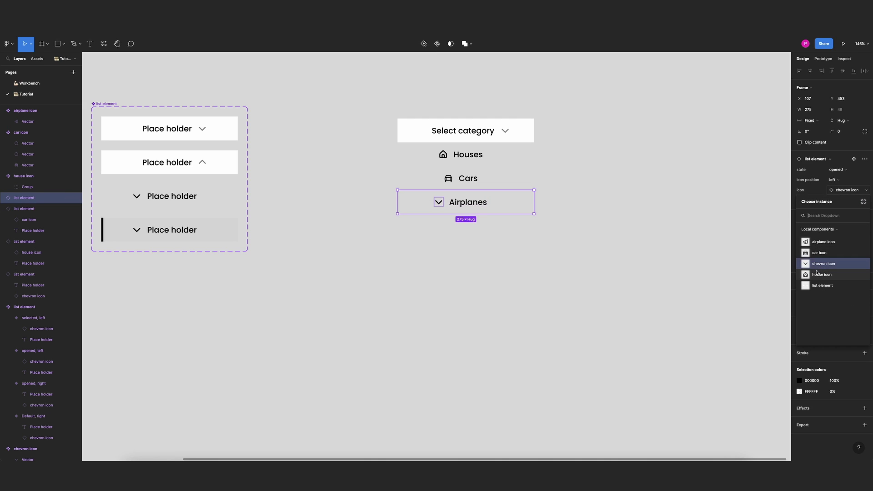
pyautogui.click(822, 242)
pyautogui.click(643, 149)
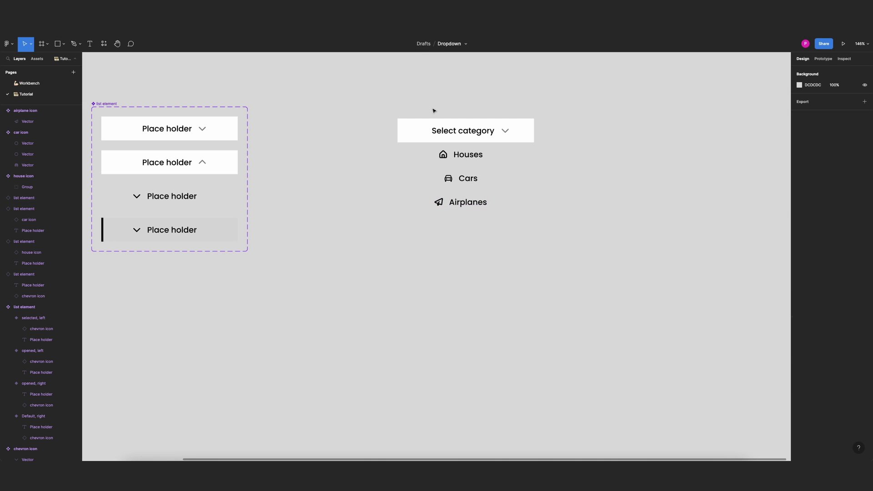
# Rename the layer of the first instance in the stack as "select category".
pyautogui.scroll(-5, 436, 103)
pyautogui.scroll(4, 436, 99)
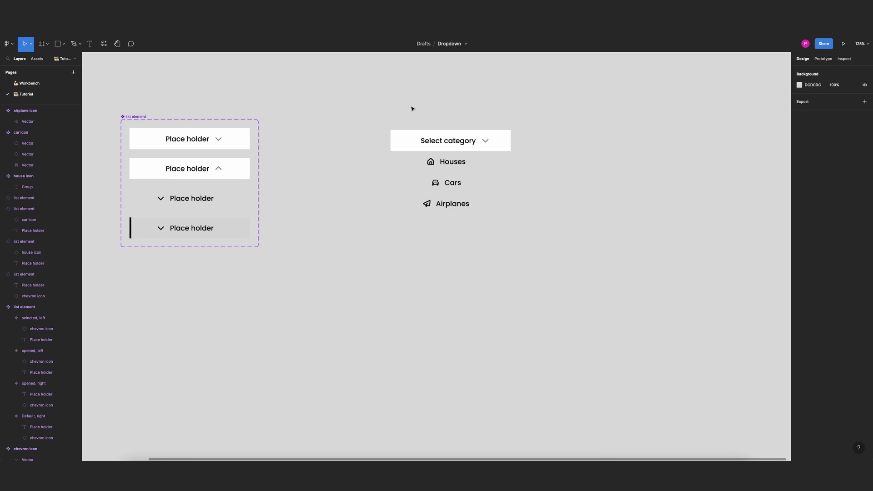
pyautogui.click(410, 136)
pyautogui.doubleClick(26, 274)
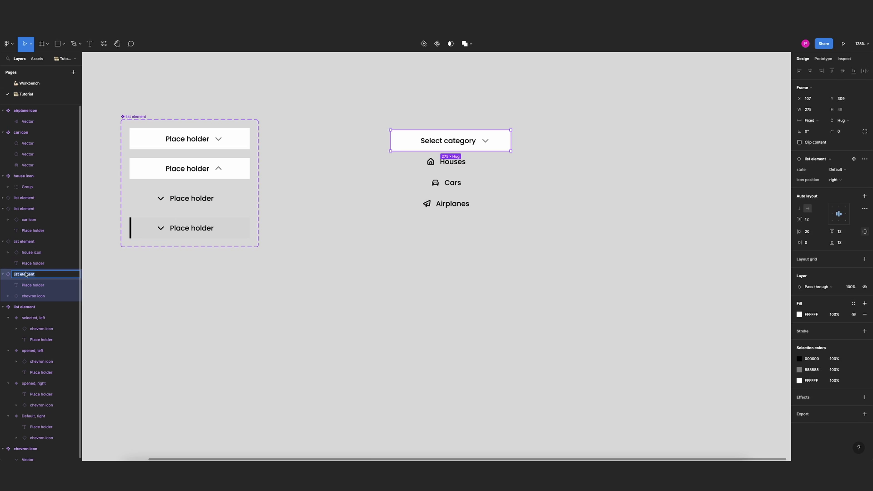
pyautogui.write('select category')
# Rename the layers of the Houses and Cars instances as "house" and "car".
pyautogui.click(423, 165)
pyautogui.hotkey('ctrl', 'r')
pyautogui.write('house')
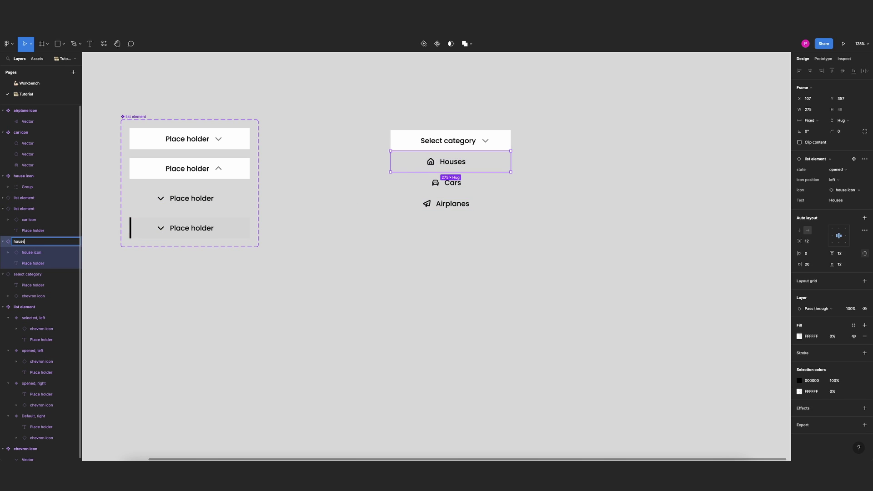
pyautogui.click(399, 190)
pyautogui.hotkey('ctrl', 'r')
pyautogui.write('car')
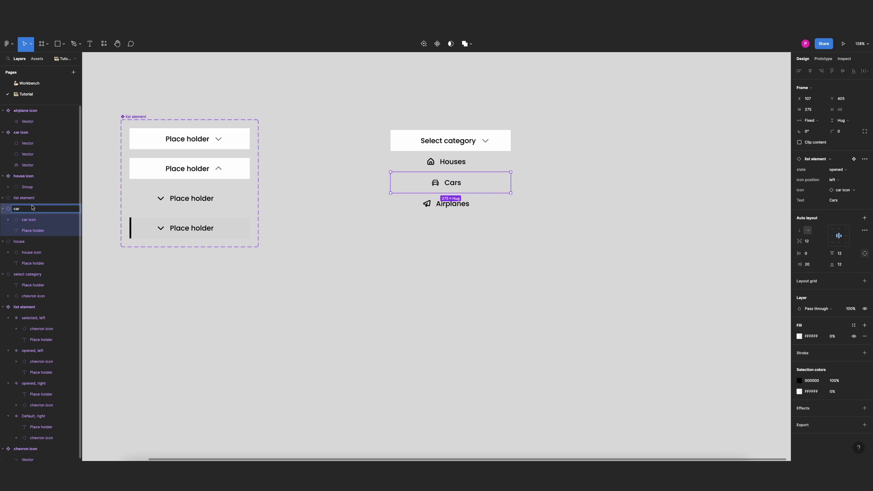
# Rename the layer of the Airplanes instance as "airplane".
pyautogui.click(399, 203)
pyautogui.doubleClick(37, 199)
pyautogui.write('airpla')
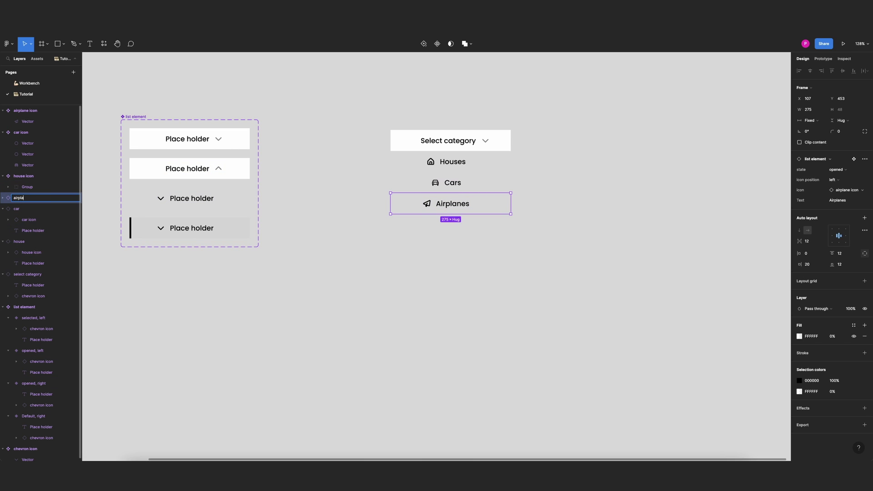
pyautogui.write('ne')
pyautogui.click(390, 62)
# Wrap the four stacked list instances in a single frame.
pyautogui.moveTo(363, 103); pyautogui.dragTo(562, 250)
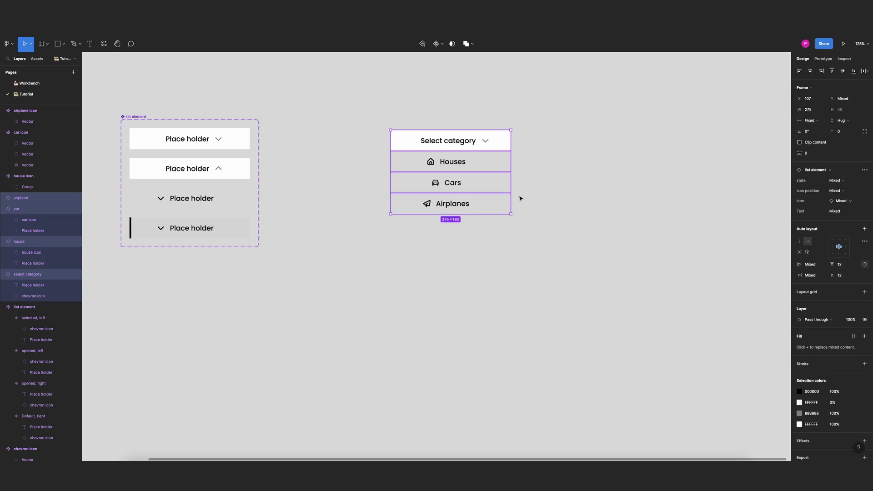
pyautogui.rightClick(490, 169)
pyautogui.click(523, 251)
pyautogui.click(437, 110)
# Give the frame around the list instances a white FFFFFF fill and a corner radius of 10.
pyautogui.click(397, 127)
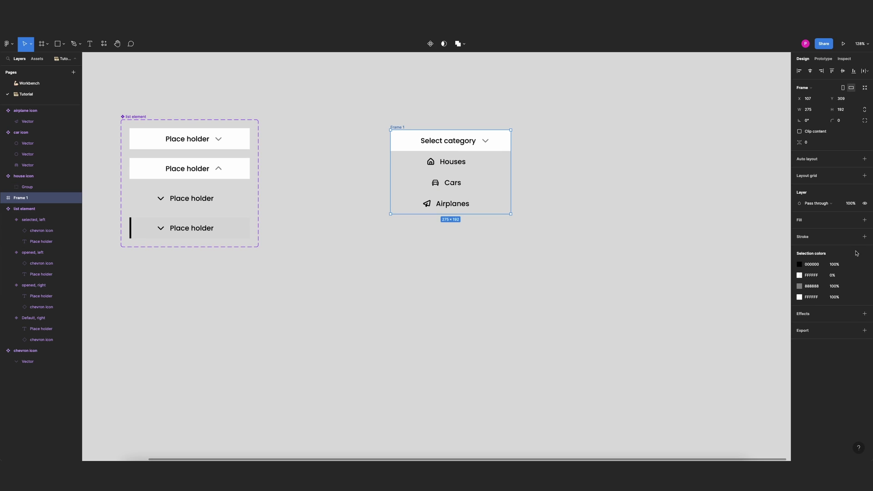
pyautogui.click(865, 220)
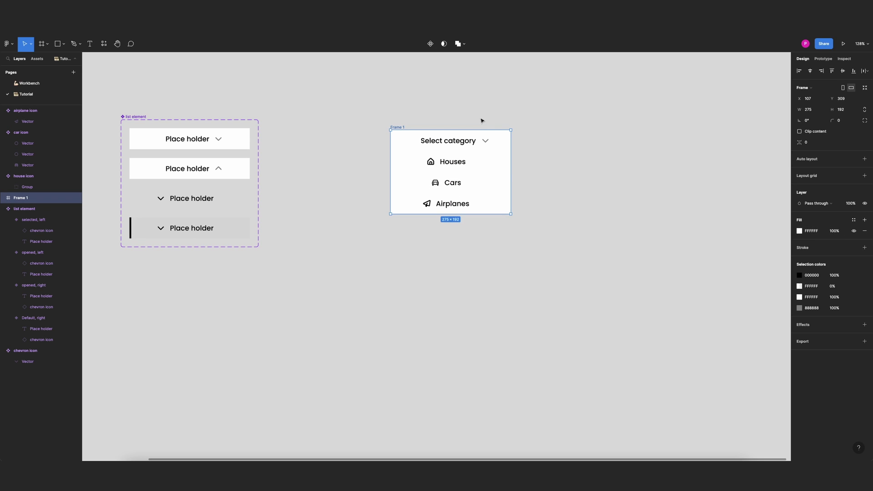
pyautogui.click(847, 120)
pyautogui.write('10')
pyautogui.press('Return')
pyautogui.click(547, 103)
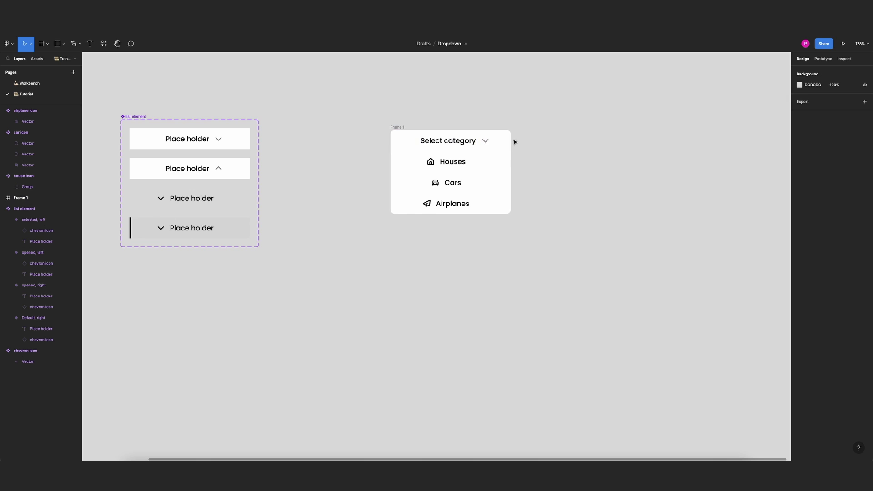
pyautogui.scroll(2, 505, 141)
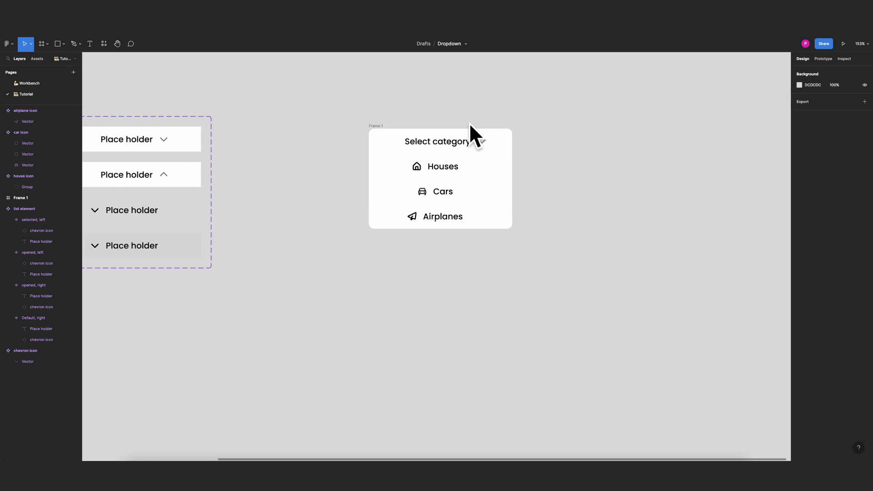
# Turn the category list frame into a component and add a second variant to it.
pyautogui.scroll(-3, 405, 106)
pyautogui.click(387, 119)
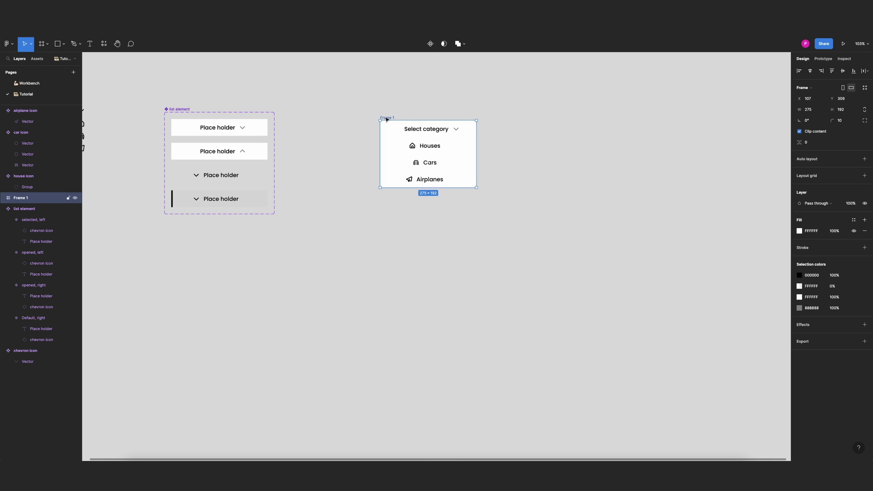
pyautogui.hotkey('ctrl', 'alt', 'k')
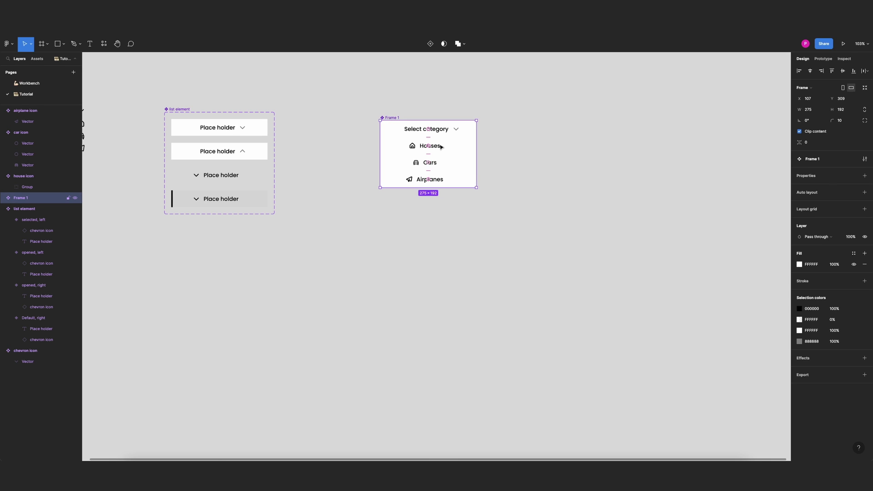
pyautogui.click(416, 116)
pyautogui.click(385, 118)
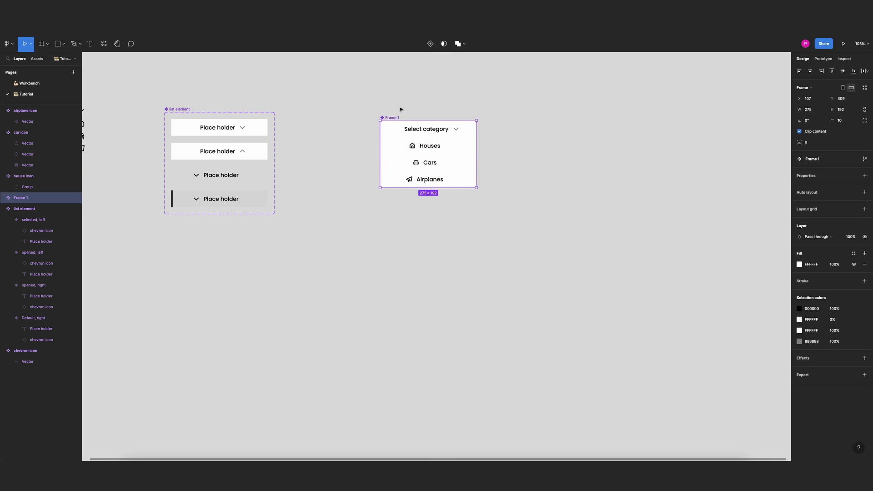
pyautogui.click(431, 44)
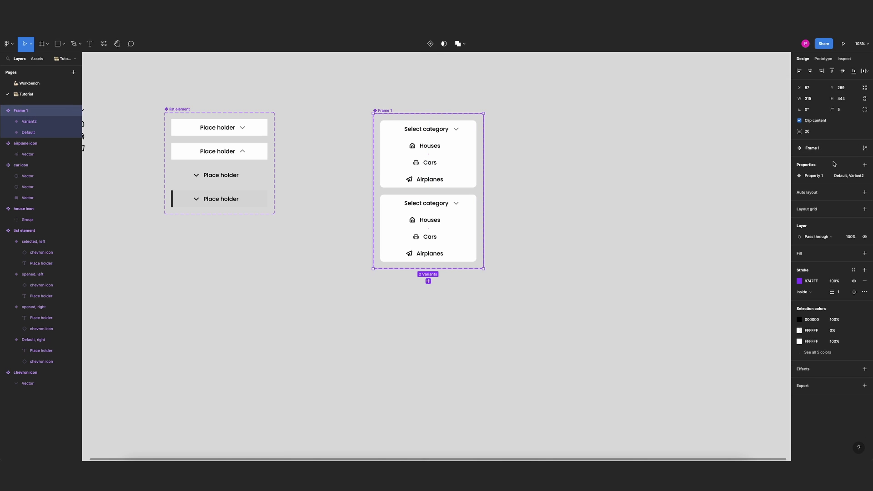
# Rename the variant property of the category list component set as "state".
pyautogui.click(854, 175)
pyautogui.write('state')
pyautogui.press('Return')
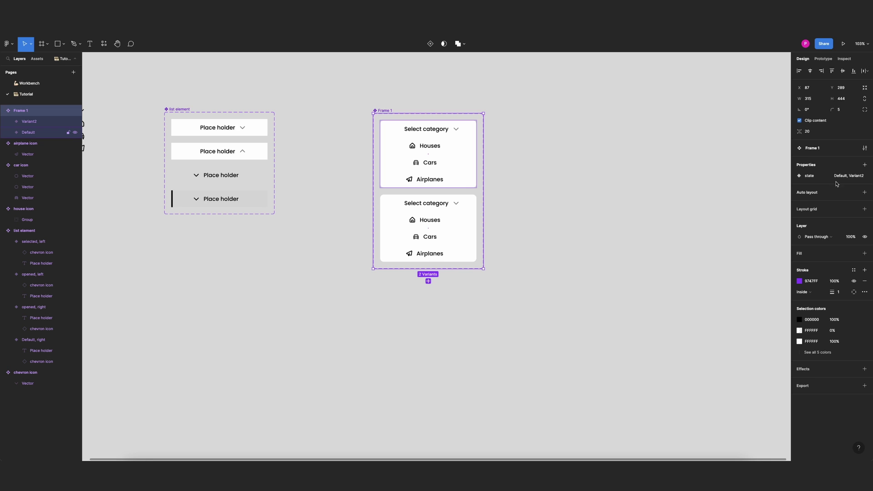
# Rename the values of the state property as "closed" for the first variant and "opened" for the second.
pyautogui.click(854, 176)
pyautogui.doubleClick(714, 220)
pyautogui.write('closed')
pyautogui.press('Return')
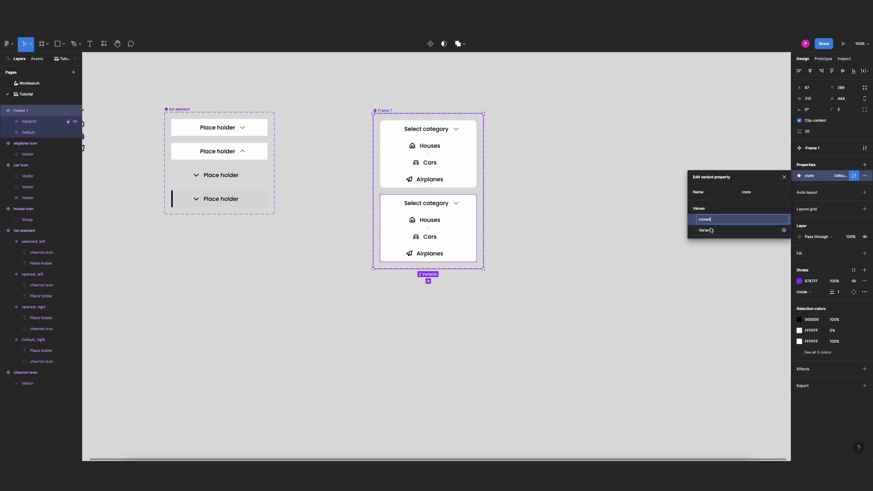
pyautogui.doubleClick(712, 230)
pyautogui.write('ope')
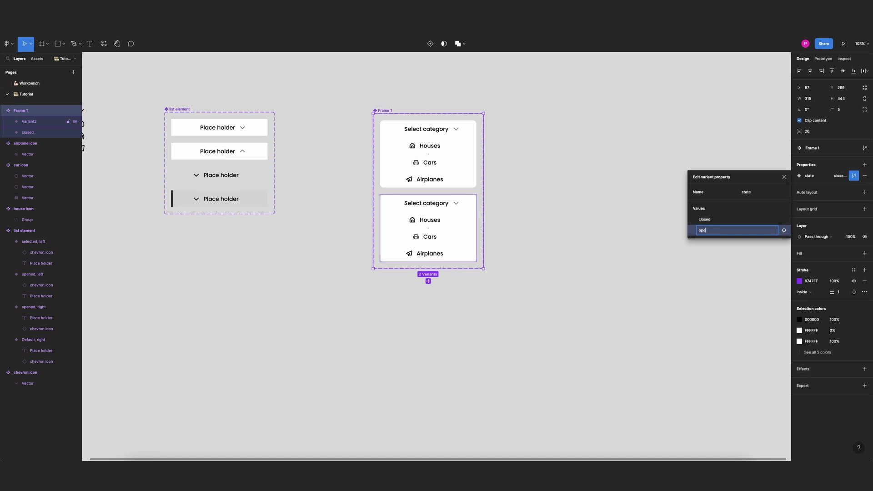
pyautogui.write('ned')
pyautogui.press('Return')
pyautogui.click(653, 114)
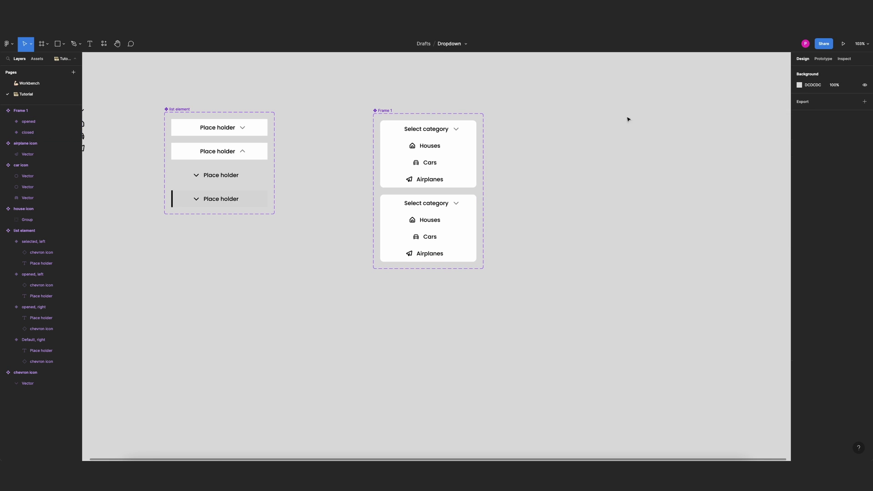
# Try to stack the Houses, Cars and Airplanes rows of the closed variant at Y position 0.
pyautogui.click(468, 166)
pyautogui.scroll(3, 454, 156)
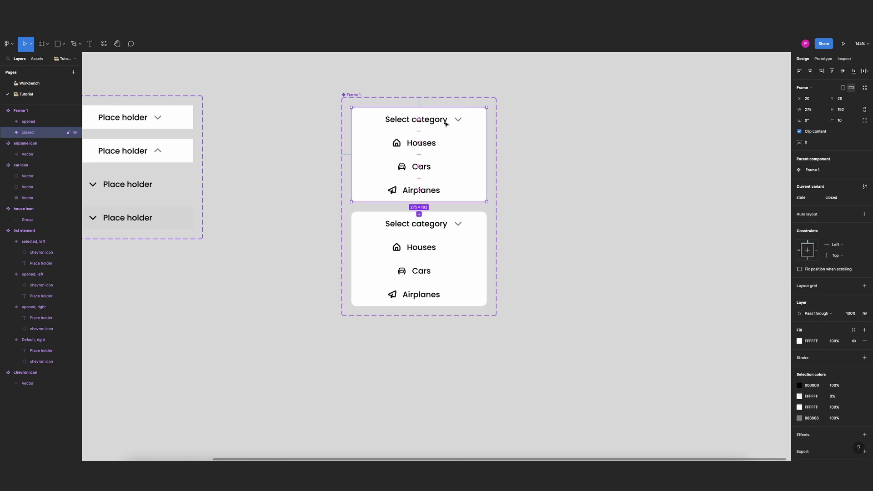
pyautogui.doubleClick(438, 146)
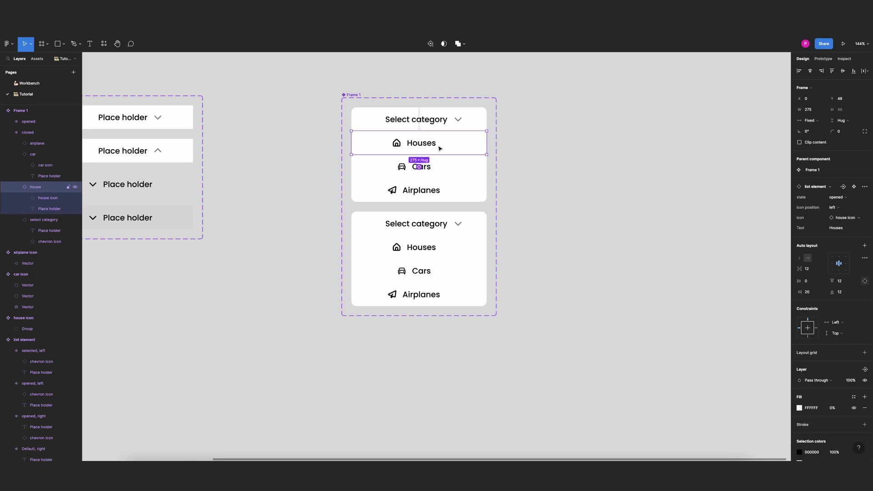
pyautogui.keyDown('shift'); pyautogui.click(443, 157); pyautogui.keyUp('shift')
pyautogui.keyDown('shift'); pyautogui.click(449, 196); pyautogui.keyUp('shift')
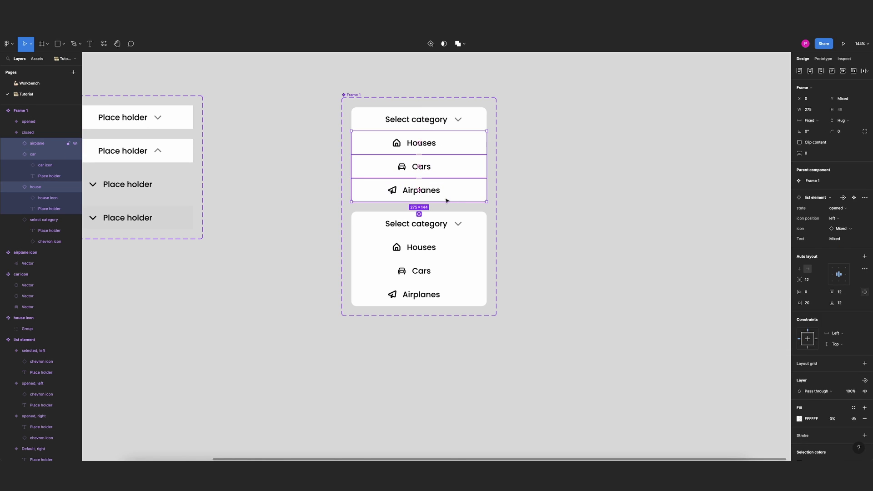
pyautogui.click(846, 101)
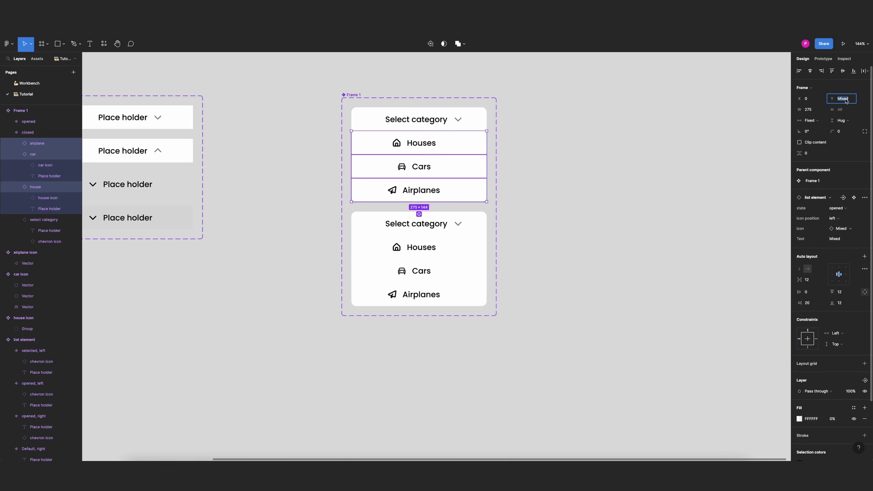
pyautogui.write('0')
pyautogui.click(644, 121)
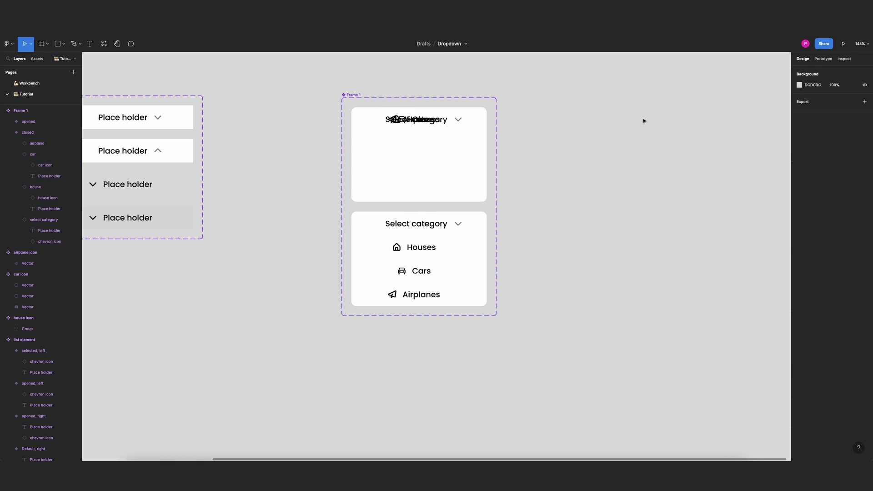
# Undo the Y position change of the three rows in the closed variant.
pyautogui.hotkey('ctrl', 'z')
pyautogui.hotkey('ctrl', 'z')
pyautogui.click(568, 129)
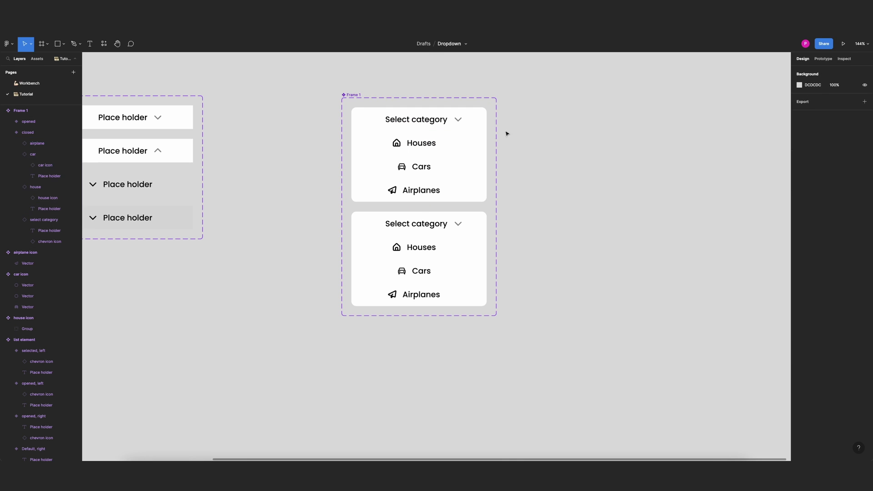
# Reorder the layers in the closed variant so select category comes first, followed by house, car and airplane.
pyautogui.click(434, 145)
pyautogui.click(435, 145)
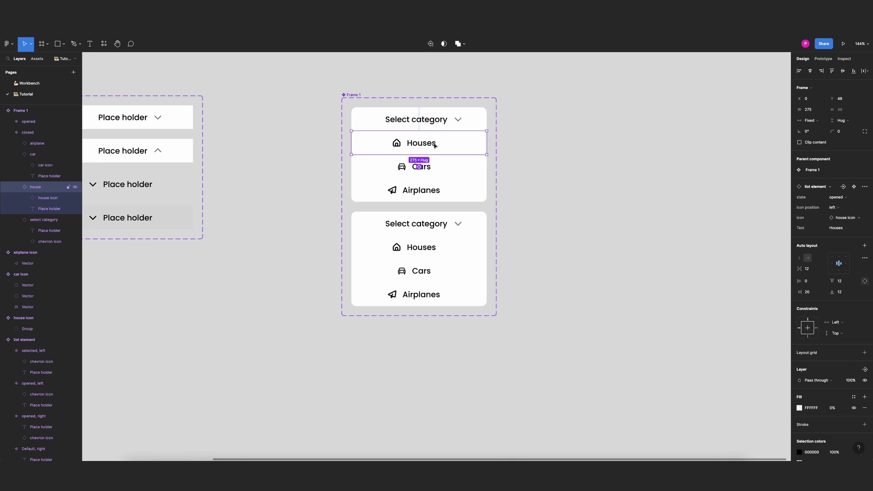
pyautogui.click(436, 167)
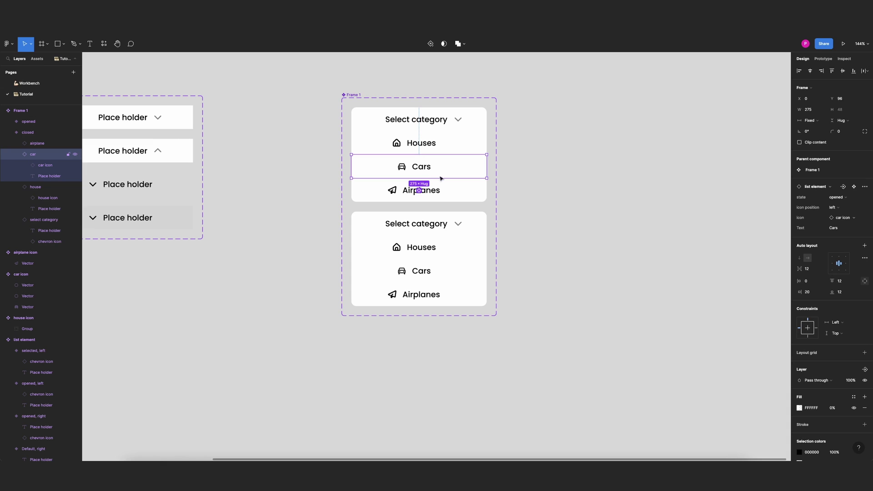
pyautogui.click(440, 190)
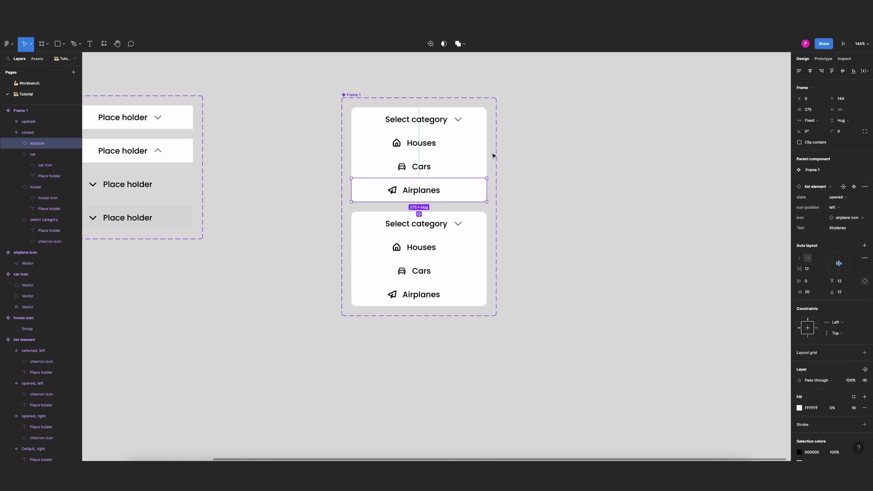
pyautogui.click(39, 189)
pyautogui.moveTo(39, 188); pyautogui.dragTo(40, 138)
pyautogui.click(46, 189)
pyautogui.moveTo(45, 189); pyautogui.dragTo(45, 176)
pyautogui.click(384, 129)
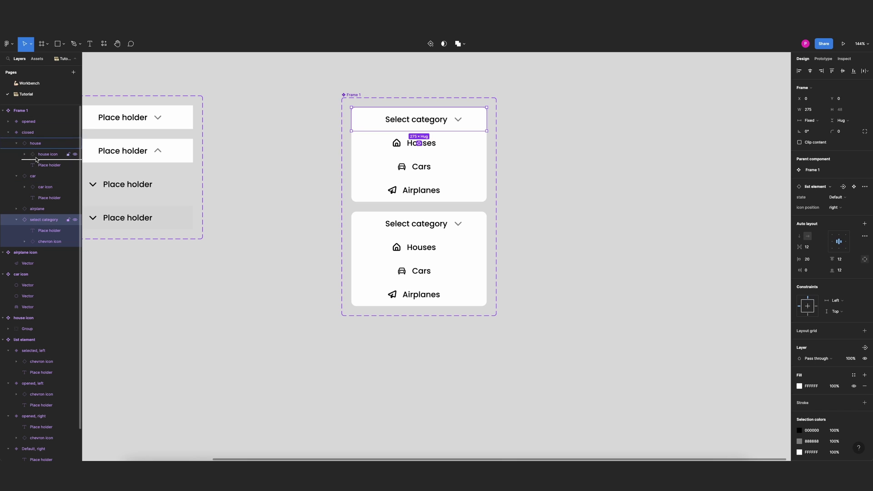
pyautogui.moveTo(39, 144); pyautogui.dragTo(38, 141)
# Reorder the layers in the opened variant to select category, house, car and airplane.
pyautogui.click(473, 248)
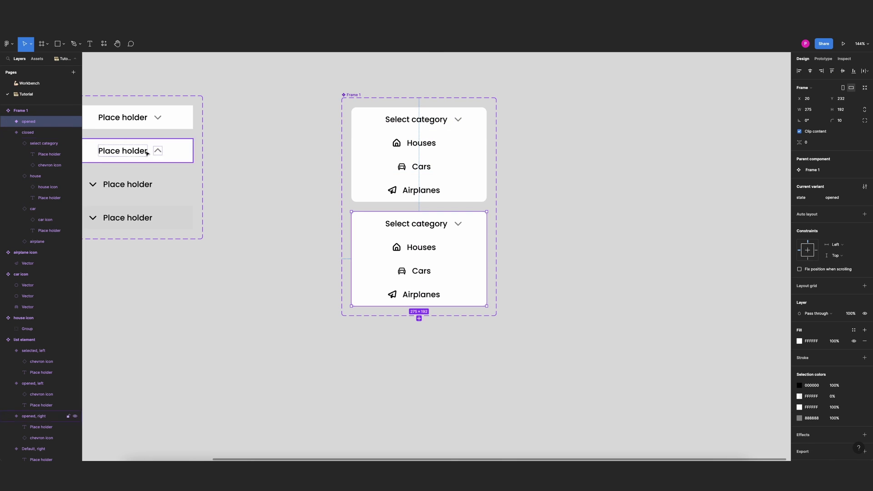
pyautogui.click(8, 121)
pyautogui.moveTo(43, 209); pyautogui.dragTo(32, 139)
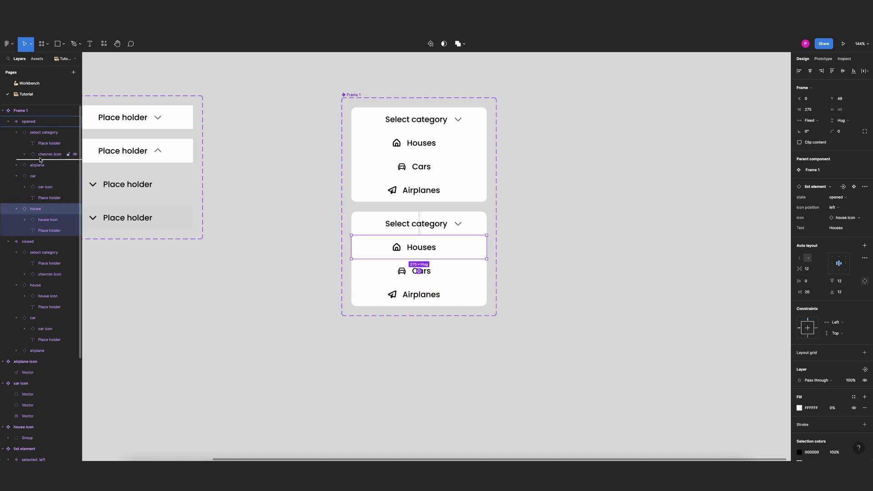
pyautogui.click(572, 217)
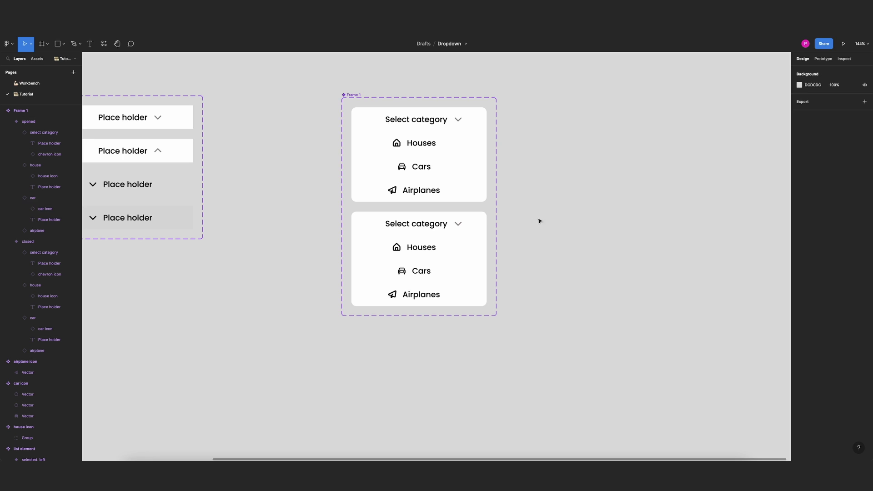
# Set the Y position of the Houses, Cars and Airplanes rows in the closed variant to 0, behind the Select category row.
pyautogui.scroll(1, 505, 173)
pyautogui.click(448, 143)
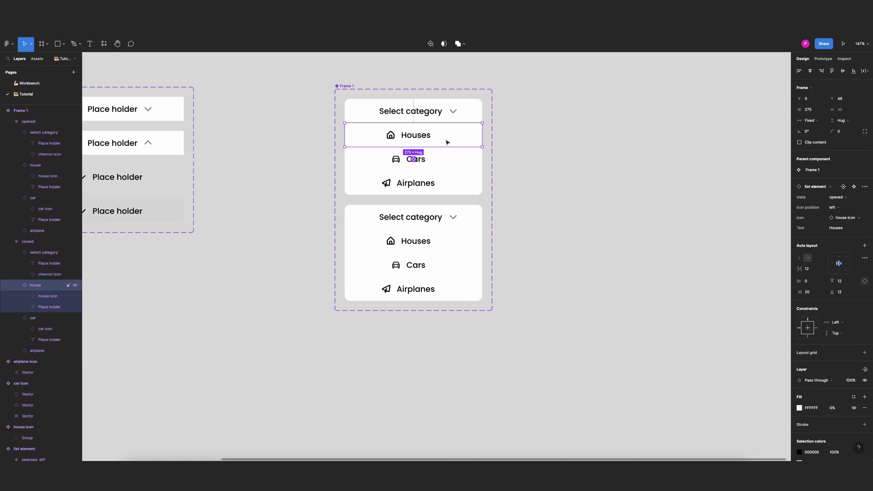
pyautogui.keyDown('shift'); pyautogui.click(449, 162); pyautogui.keyUp('shift')
pyautogui.keyDown('shift'); pyautogui.click(447, 182); pyautogui.keyUp('shift')
pyautogui.click(841, 99)
pyautogui.write('0')
pyautogui.press('Return')
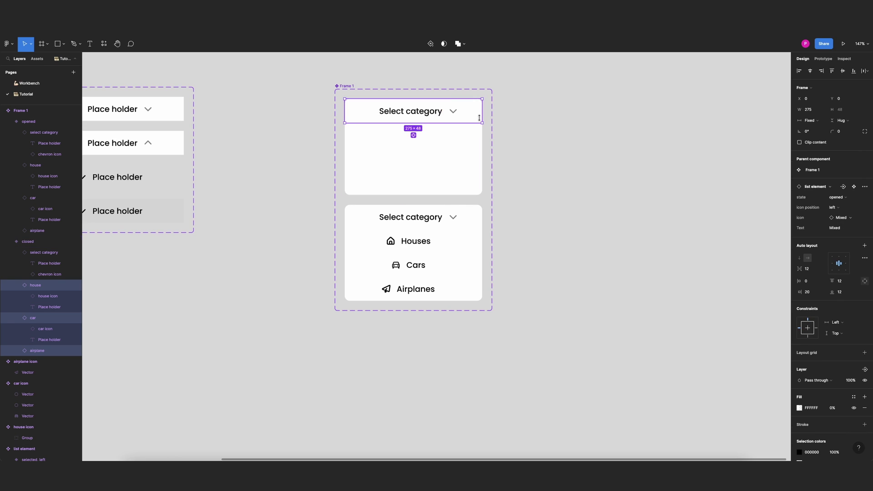
# Shrink the closed variant's frame to a height of 48 so it only encloses the Select category row.
pyautogui.hscroll(-3, 319, 104)
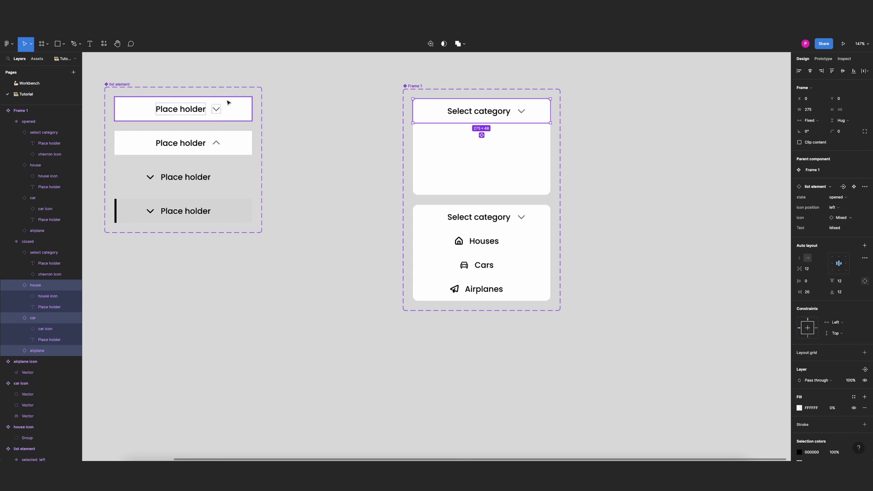
pyautogui.click(522, 153)
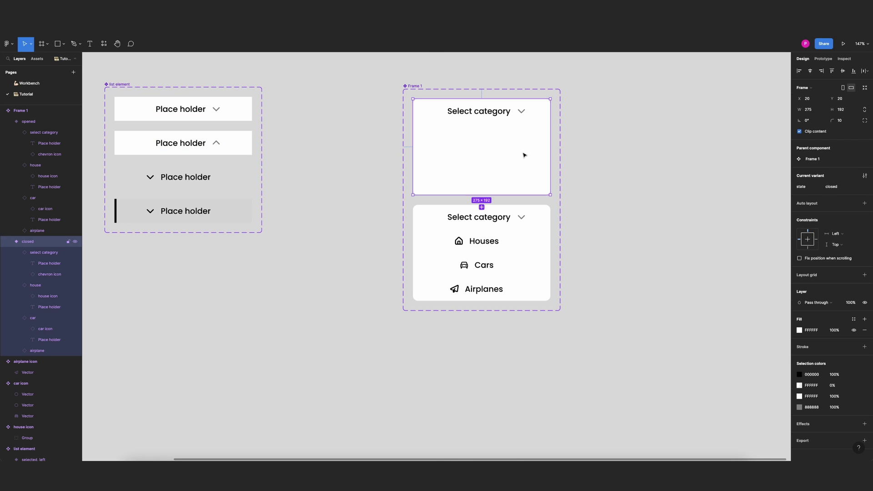
pyautogui.moveTo(533, 194); pyautogui.dragTo(532, 123)
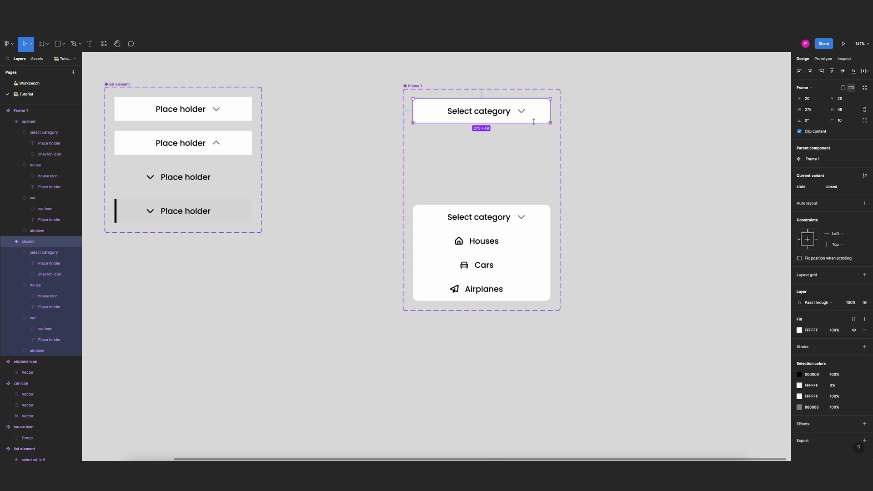
pyautogui.click(616, 182)
# Set the state of the Select category instance in the opened variant to opened.
pyautogui.scroll(-3, 454, 175)
pyautogui.scroll(3, 505, 196)
pyautogui.doubleClick(462, 210)
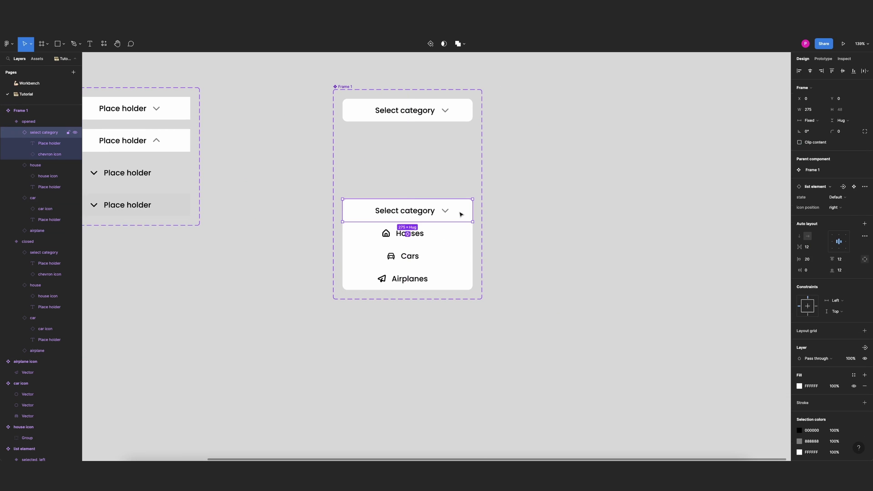
pyautogui.click(837, 198)
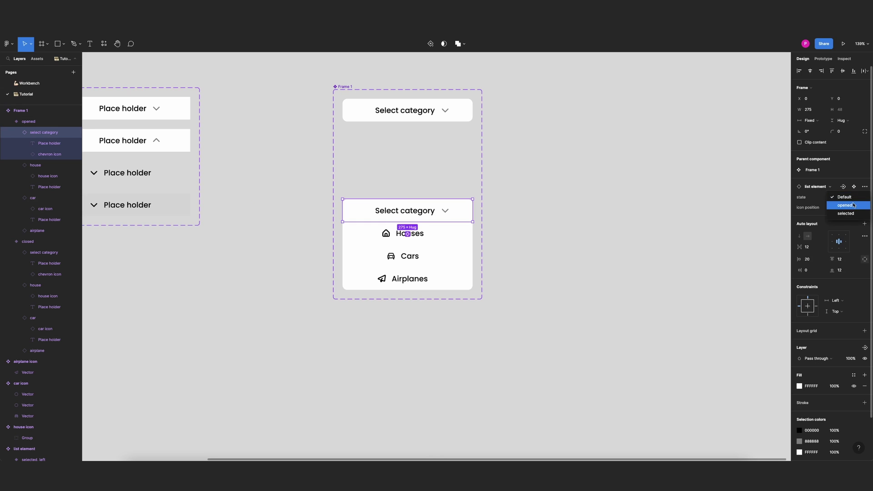
pyautogui.click(846, 206)
pyautogui.click(646, 182)
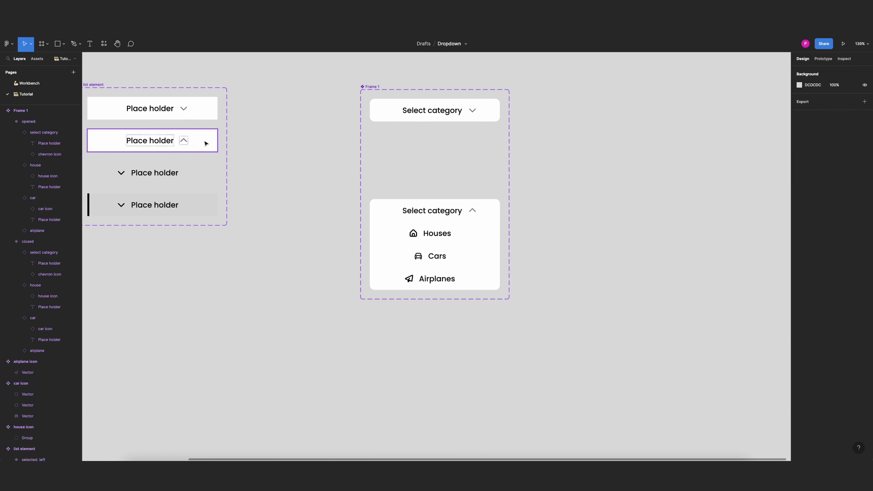
# Add a light grey stroke only along the bottom side of the list element's opened, right variant.
pyautogui.click(864, 415)
pyautogui.scroll(-2, 855, 409)
pyautogui.click(846, 401)
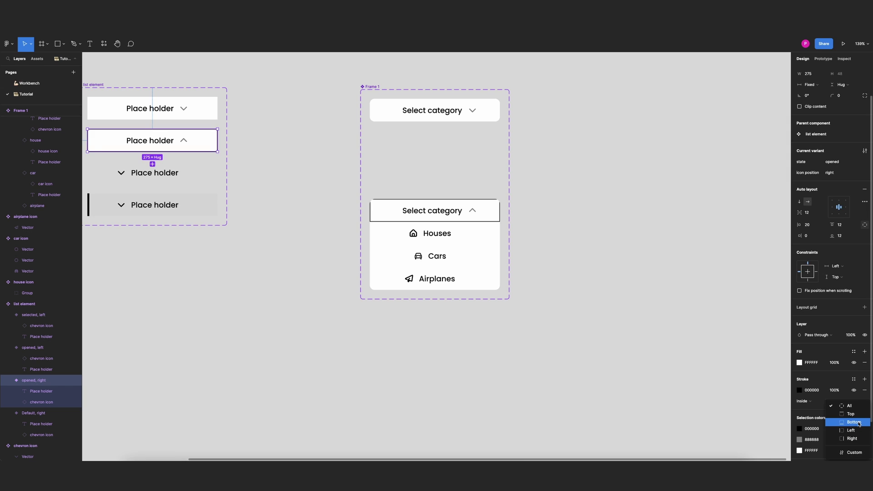
pyautogui.click(854, 422)
pyautogui.click(800, 390)
pyautogui.click(710, 304)
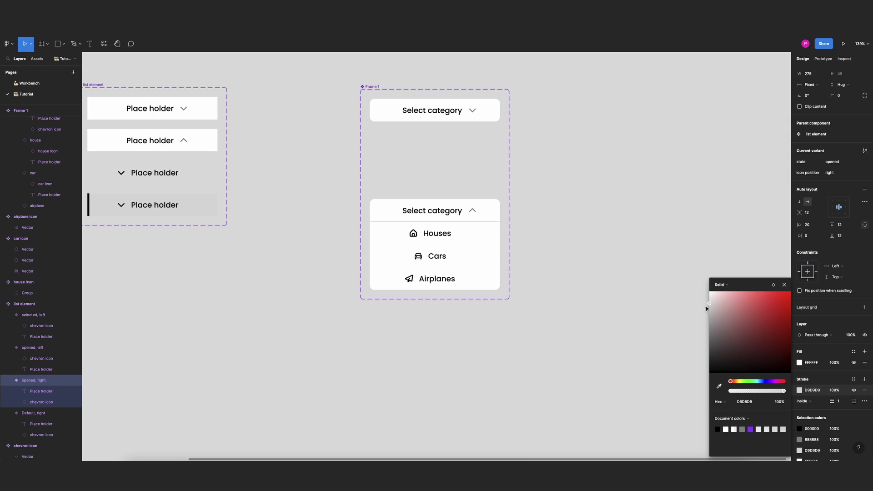
pyautogui.moveTo(705, 304); pyautogui.dragTo(701, 299)
pyautogui.click(607, 153)
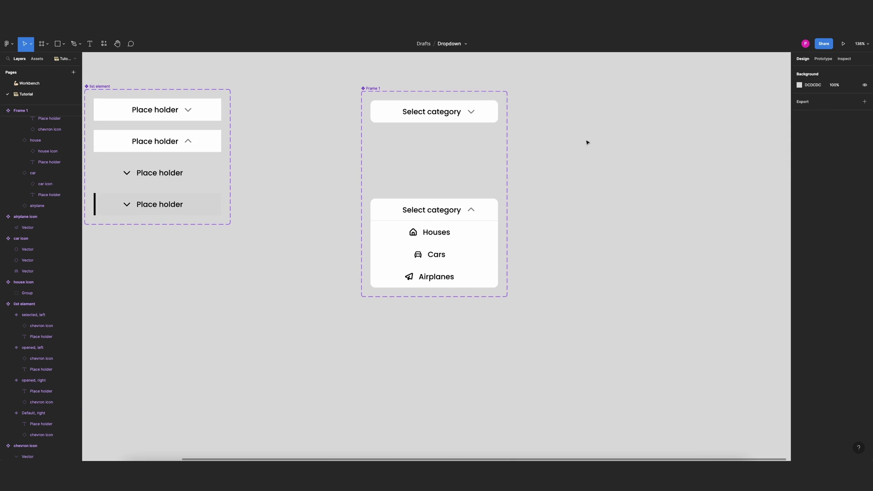
# Rename the component set holding the closed and opened variants as "dropdown".
pyautogui.click(364, 88)
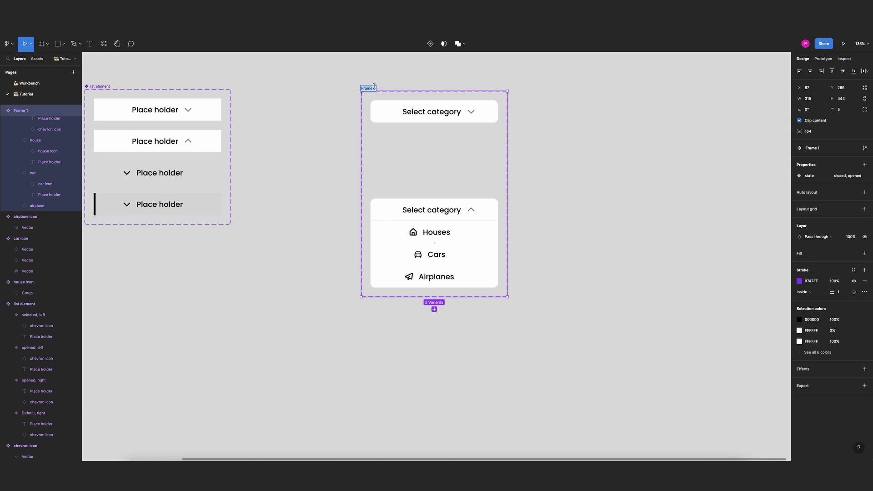
pyautogui.write('drowdown')
pyautogui.click(559, 115)
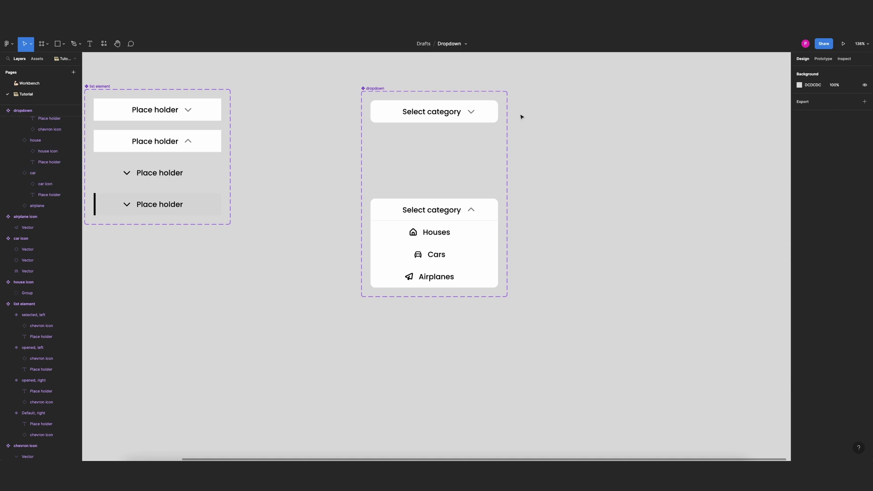
# Prototype the closed dropdown variant so that a click changes it to the opened variant.
pyautogui.click(495, 114)
pyautogui.click(823, 60)
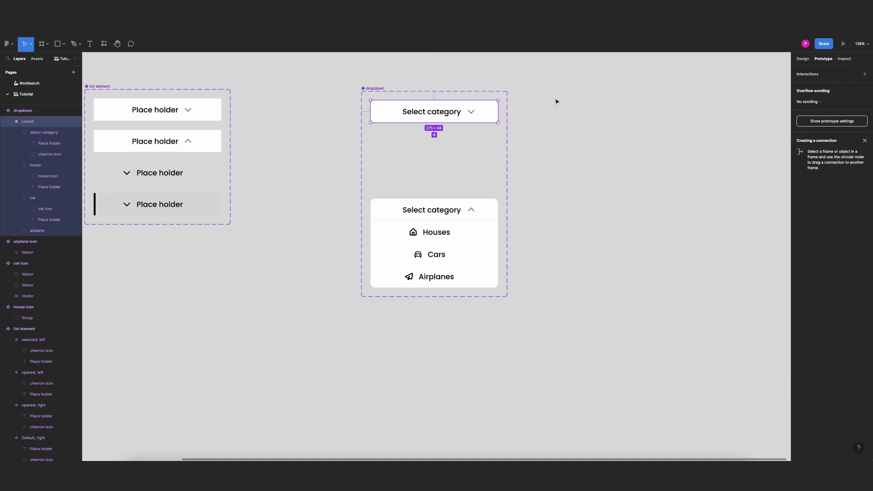
pyautogui.moveTo(498, 112)
pyautogui.mouseDown()
pyautogui.moveTo(490, 205)
pyautogui.moveTo(510, 162)
pyautogui.moveTo(485, 117)
pyautogui.mouseUp()
# Connect the opened variant's Select category row back to the closed variant on click, using a Gentle smart animate of 500ms.
pyautogui.click(490, 206)
pyautogui.click(492, 209)
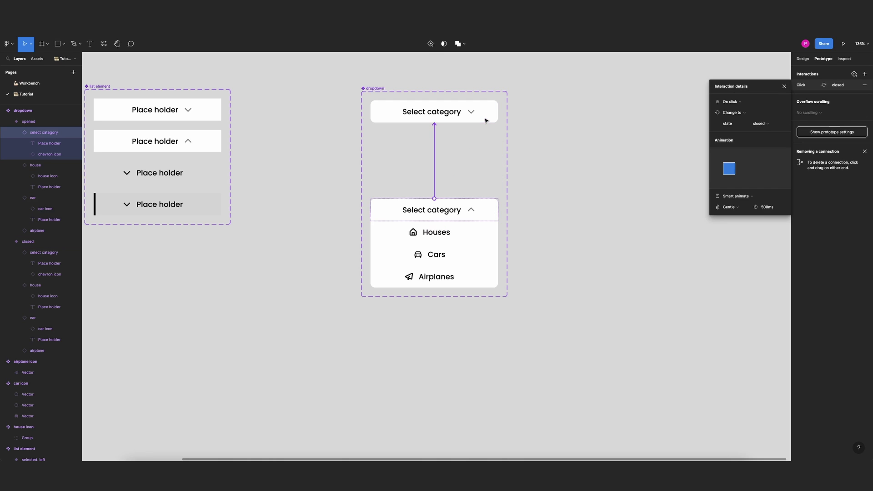
pyautogui.click(451, 135)
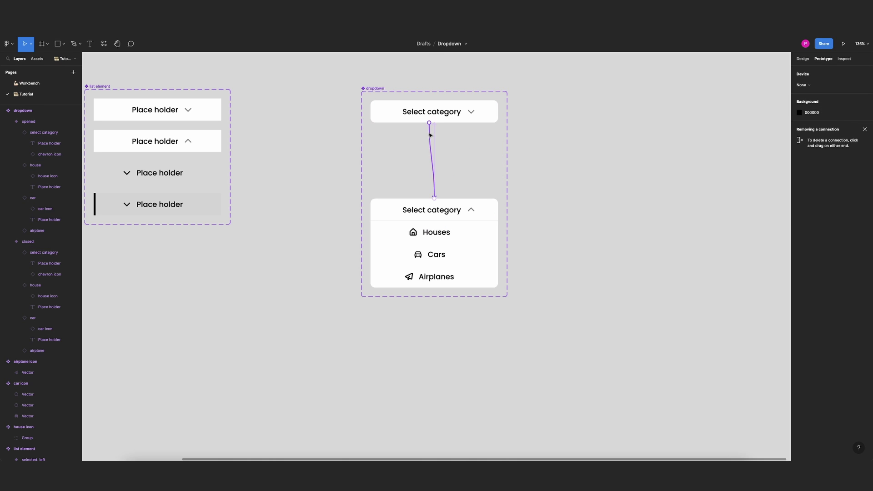
pyautogui.click(430, 134)
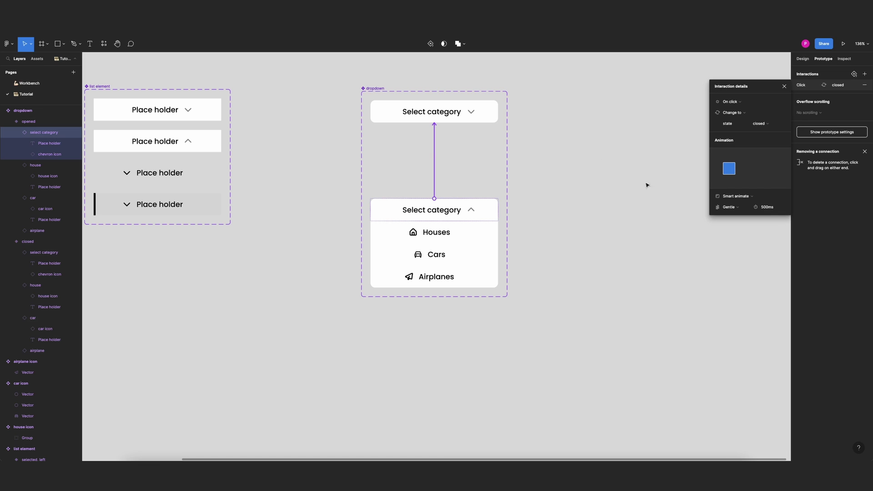
pyautogui.click(605, 141)
# Draw a frame of 734 × 377 in the empty area above the dropdown component and name it "test".
pyautogui.scroll(-5, 604, 139)
pyautogui.scroll(3, 587, 141)
pyautogui.scroll(-5, 572, 146)
pyautogui.scroll(2, 592, 146)
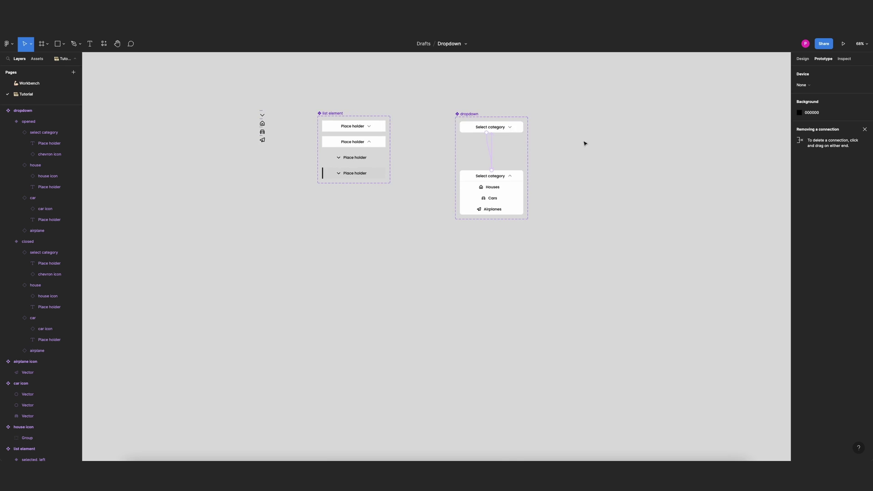
pyautogui.scroll(5, 578, 141)
pyautogui.press('f')
pyautogui.moveTo(422, 83); pyautogui.dragTo(591, 169)
pyautogui.write('test')
pyautogui.press('Return')
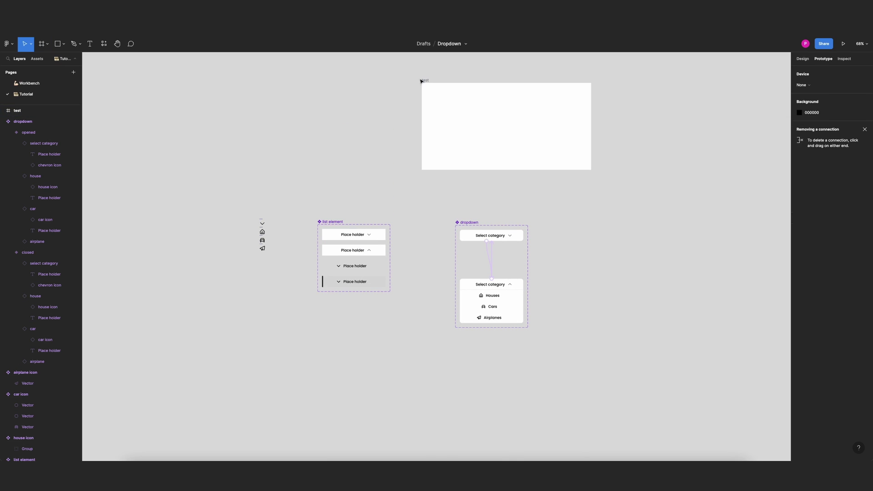
# Give the test frame a light grey fill and a corner radius of 20.
pyautogui.click(803, 59)
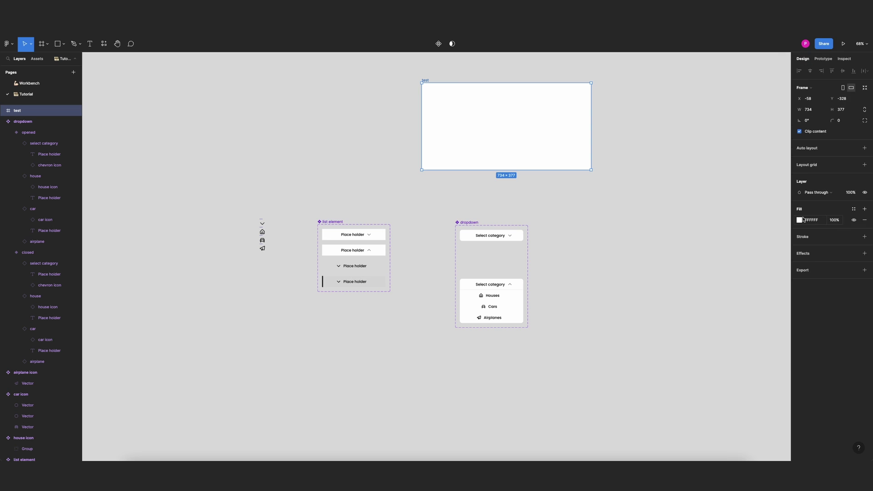
pyautogui.click(800, 220)
pyautogui.click(716, 242)
pyautogui.moveTo(716, 244); pyautogui.dragTo(703, 241)
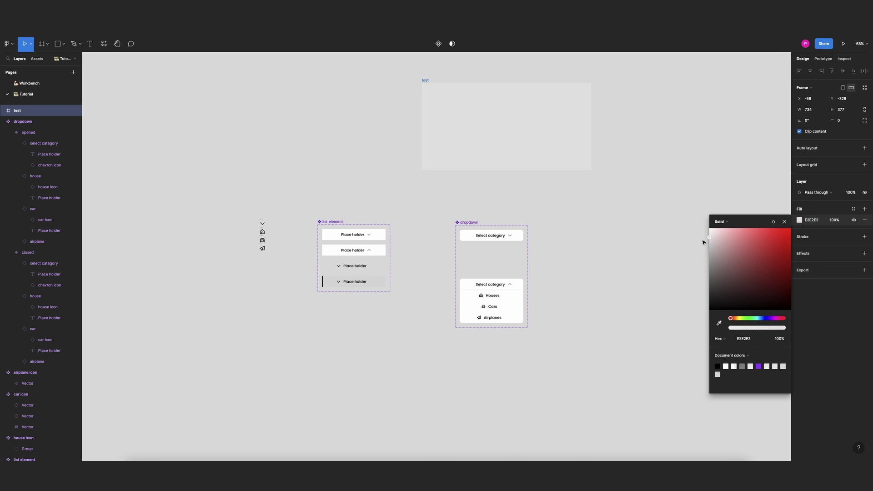
pyautogui.click(843, 121)
pyautogui.write('20')
pyautogui.press('Return')
pyautogui.click(698, 118)
# Place an instance of the closed dropdown variant horizontally centred in the upper part of the test frame.
pyautogui.click(477, 237)
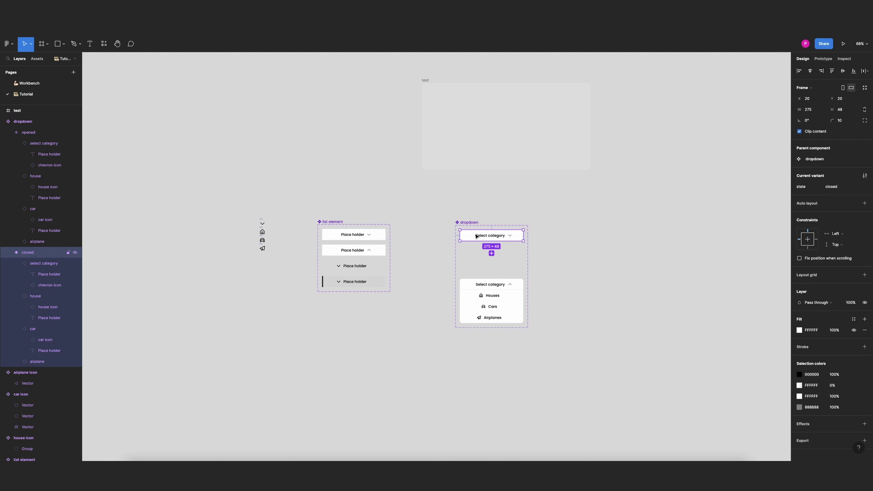
pyautogui.moveTo(484, 238); pyautogui.dragTo(498, 111)
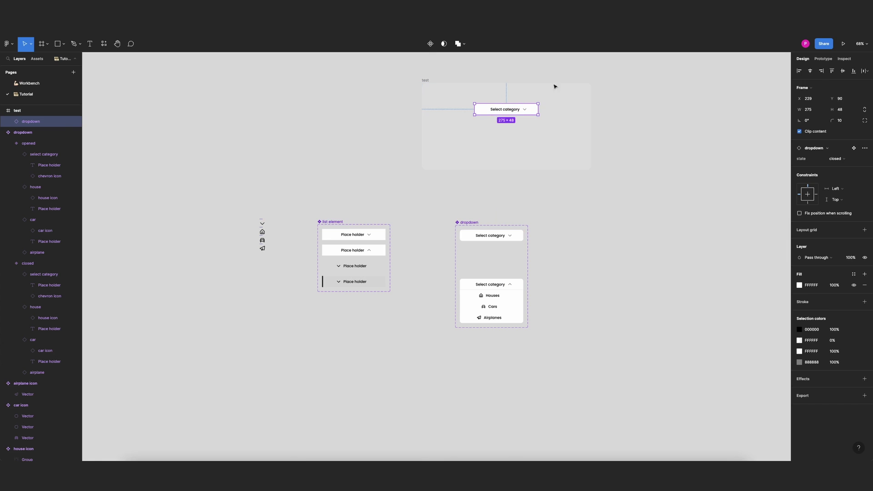
pyautogui.click(548, 90)
# Present the test frame and try opening and closing the dropdown repeatedly, then return to the design file.
pyautogui.click(427, 81)
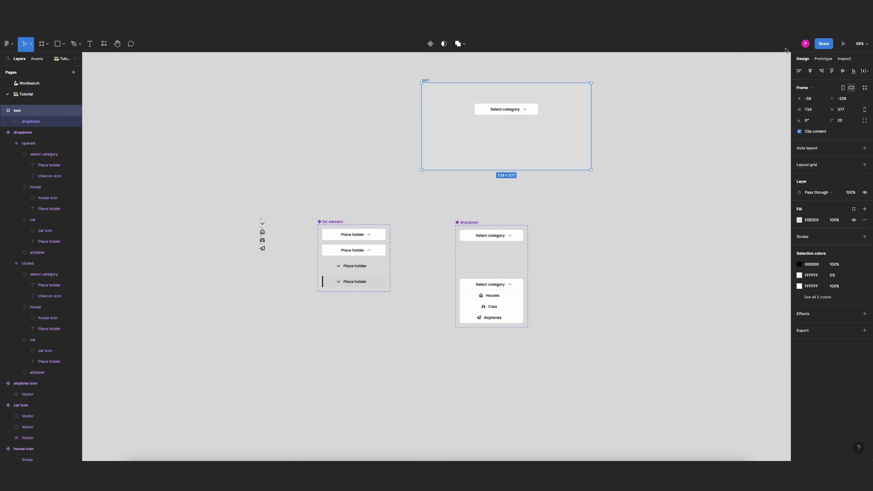
pyautogui.click(843, 44)
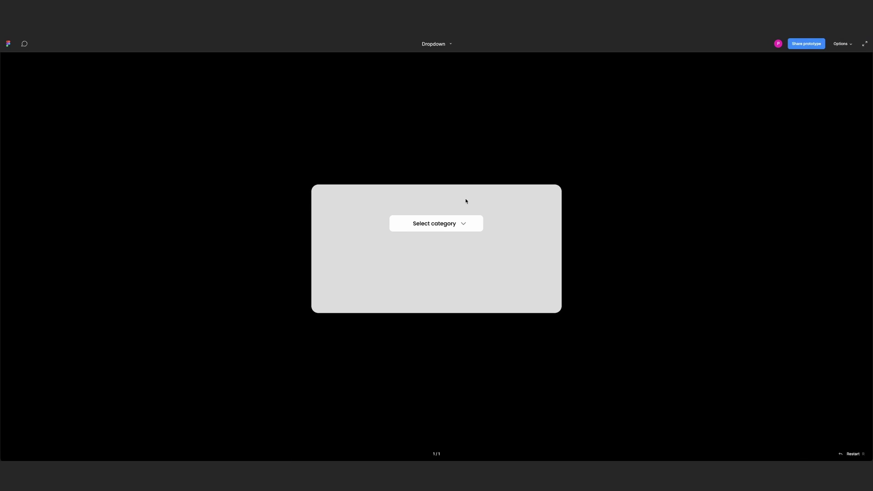
pyautogui.click(462, 224)
pyautogui.click(476, 212)
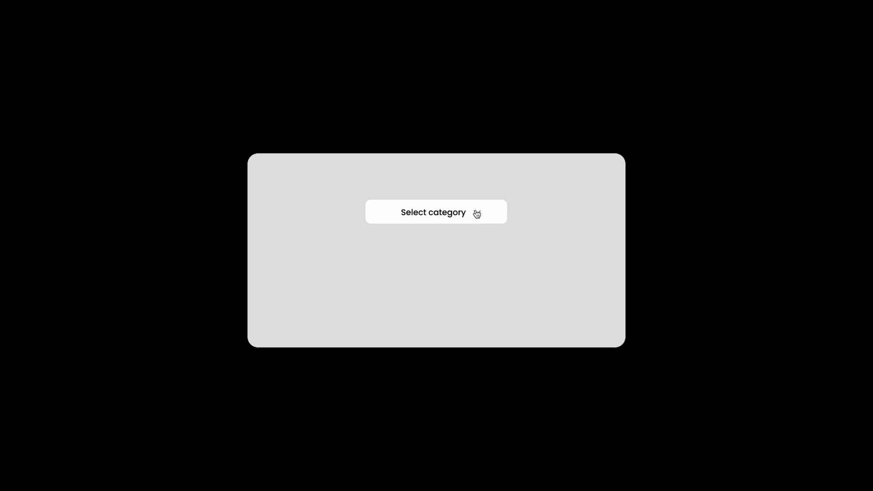
pyautogui.click(476, 214)
pyautogui.click(476, 213)
pyautogui.click(476, 213)
pyautogui.click(477, 213)
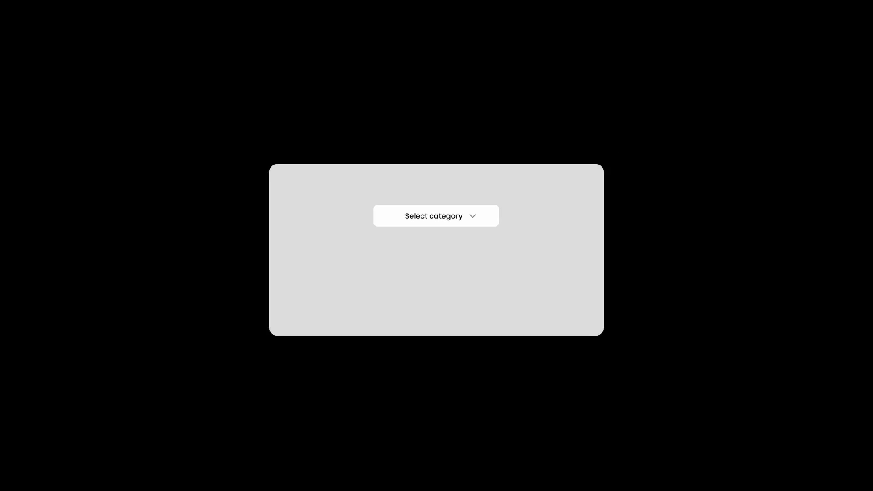
pyautogui.hotkey('ctrl', 'w')
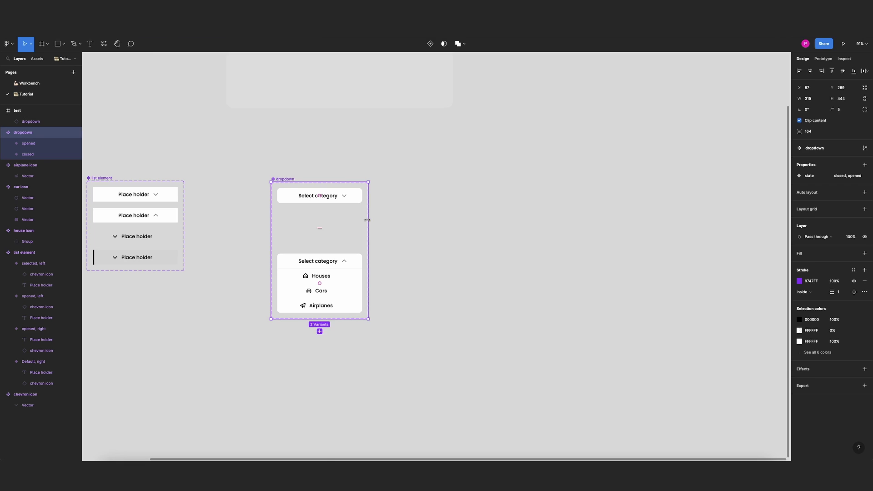
# Widen the dropdown component set and duplicate its closed and opened variants beside the originals.
pyautogui.moveTo(368, 220); pyautogui.dragTo(510, 228)
pyautogui.click(359, 195)
pyautogui.keyDown('shift'); pyautogui.click(355, 261); pyautogui.keyUp('shift')
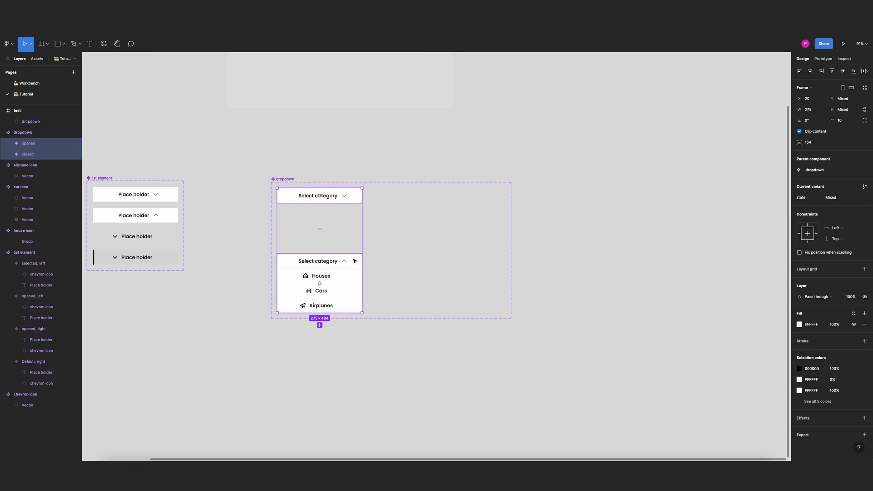
pyautogui.moveTo(354, 268); pyautogui.dragTo(449, 268)
pyautogui.click(448, 170)
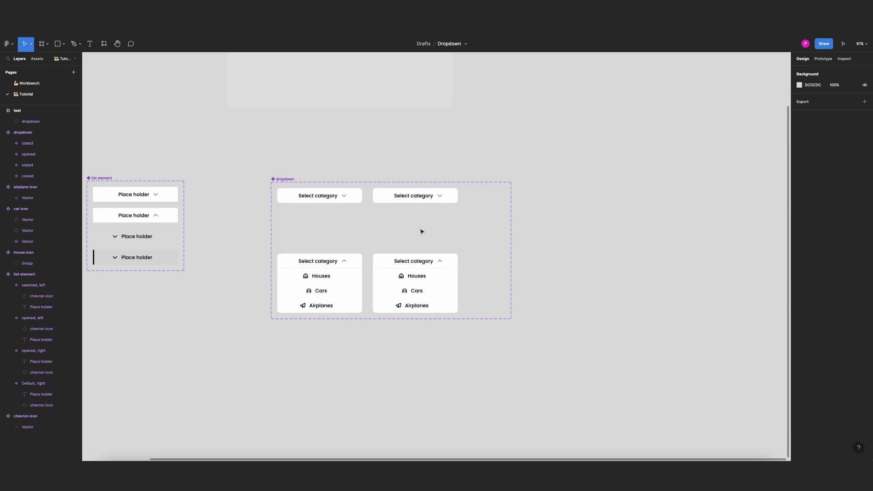
# Replace the Select category label with "Houses" in both the duplicated closed and duplicated opened variants.
pyautogui.scroll(3, 413, 218)
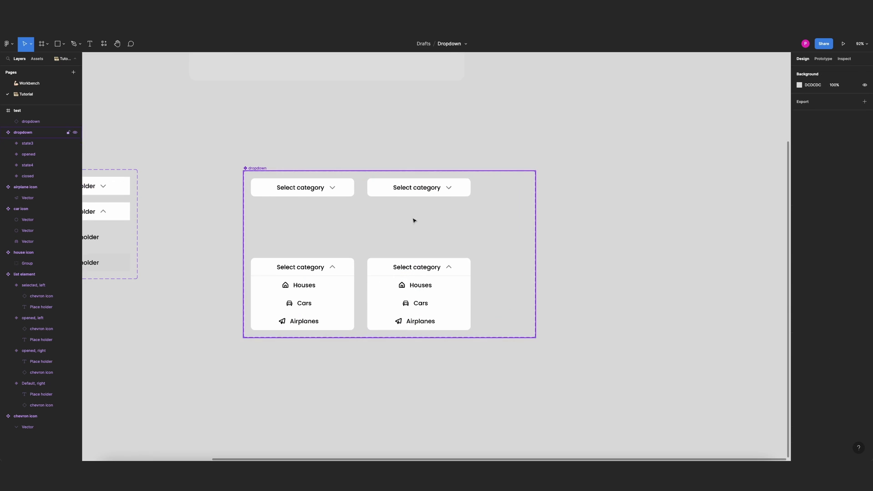
pyautogui.doubleClick(427, 191)
pyautogui.doubleClick(426, 189)
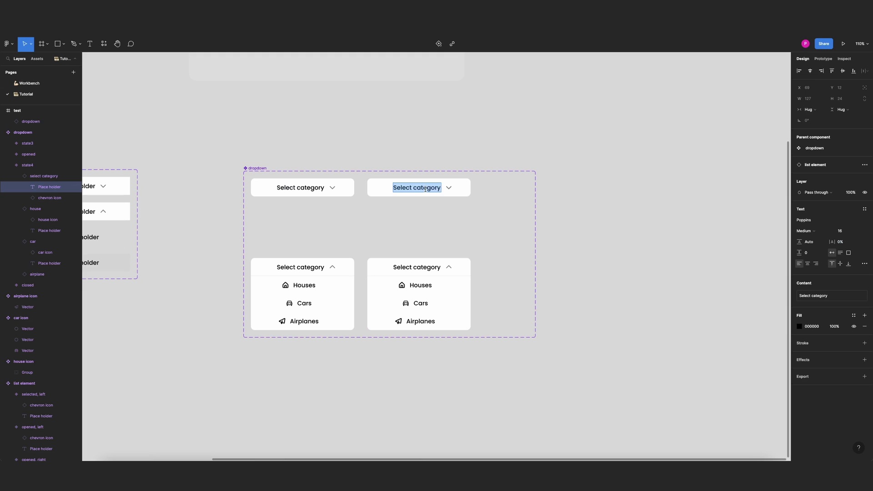
pyautogui.write('House')
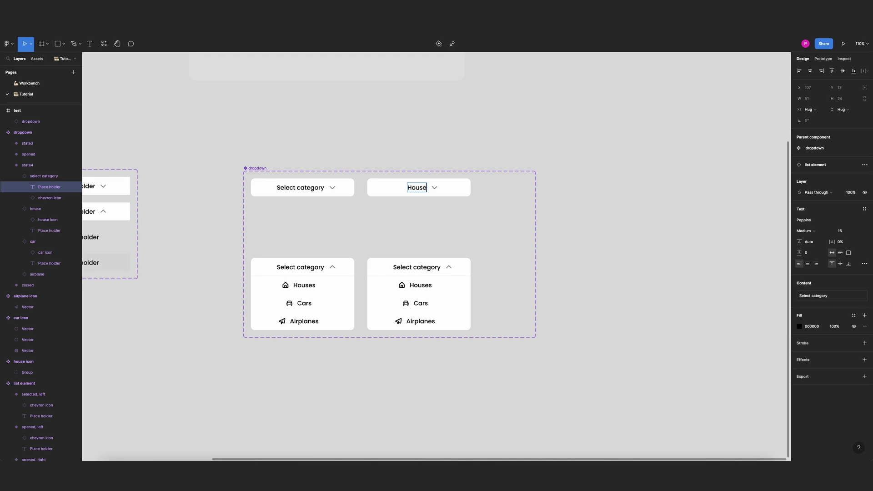
pyautogui.write('s')
pyautogui.press('Escape')
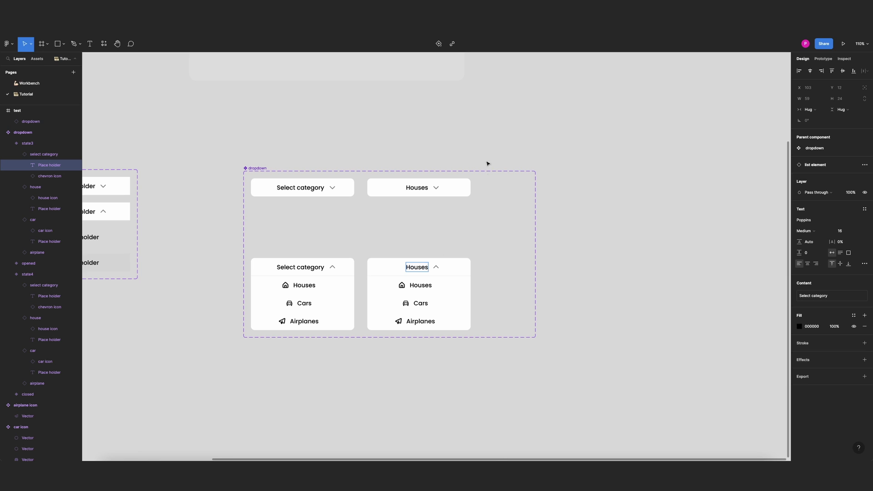
# Set the Houses row in the duplicated opened variant to the selected state and label it "Houses".
pyautogui.click(436, 293)
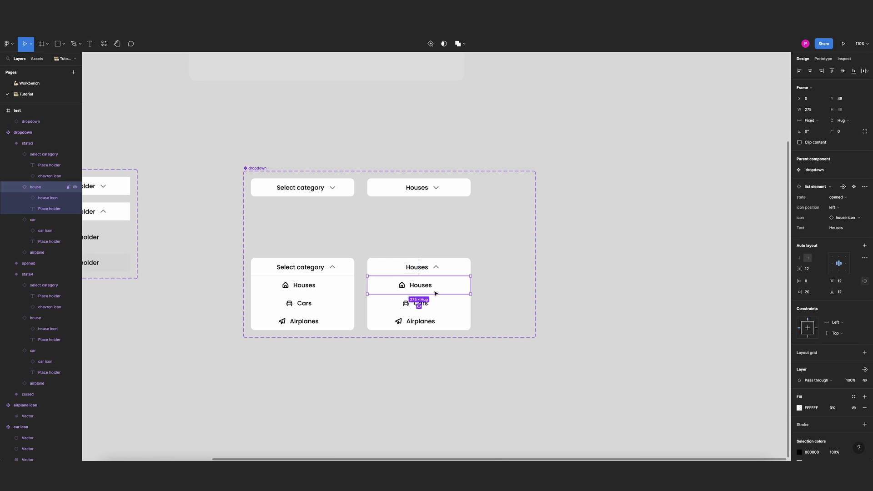
pyautogui.click(845, 199)
pyautogui.click(846, 205)
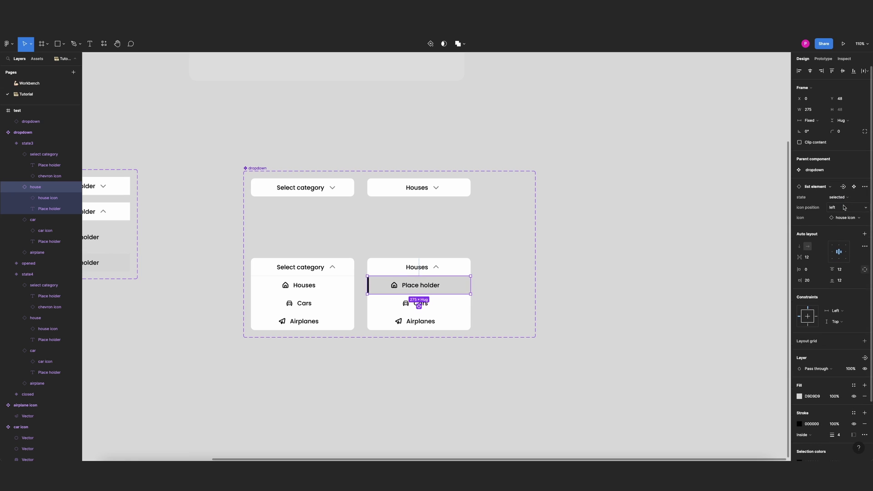
pyautogui.click(603, 184)
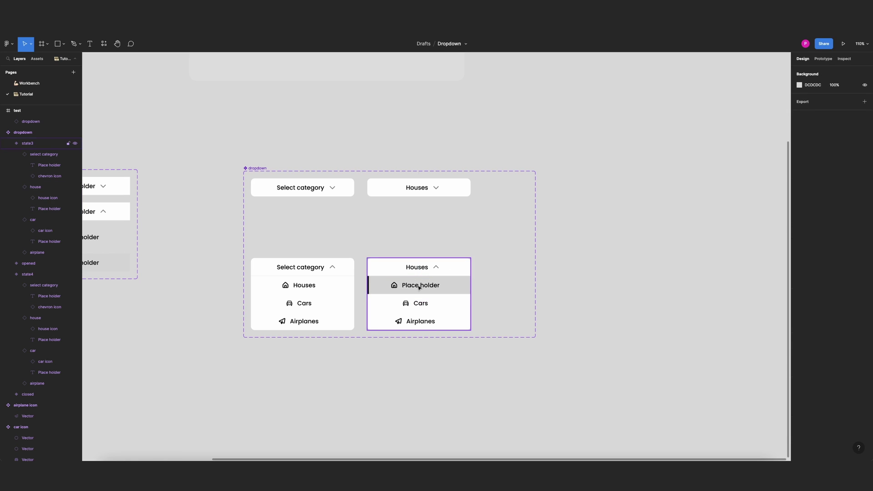
pyautogui.doubleClick(419, 285)
pyautogui.write('Houses')
pyautogui.press('Escape')
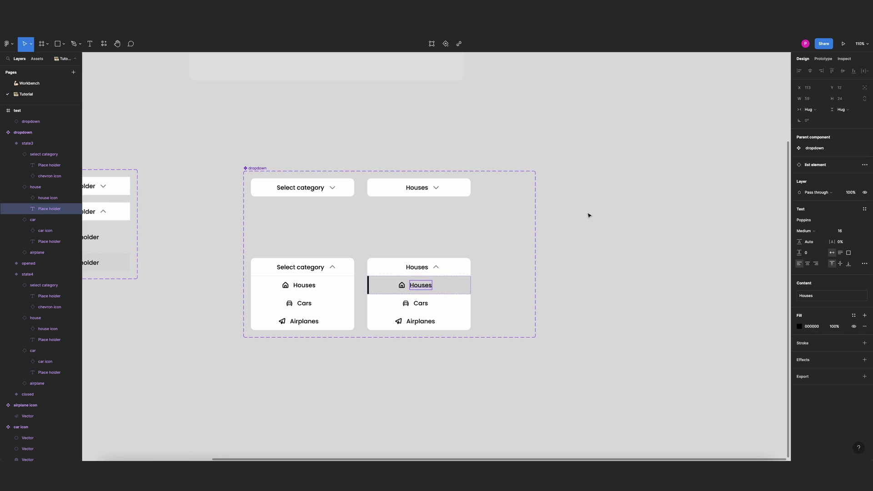
pyautogui.click(588, 215)
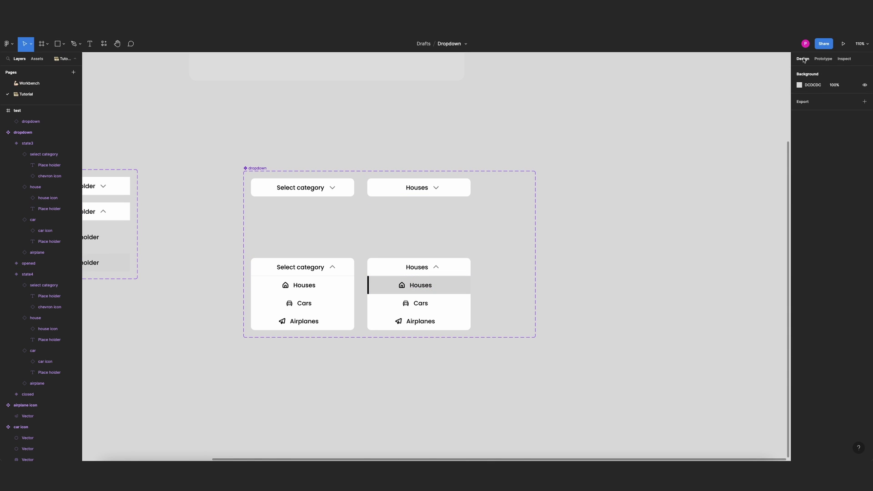
# Connect the Houses row of the original opened variant to the closed Houses variant in the prototype.
pyautogui.click(823, 59)
pyautogui.click(322, 287)
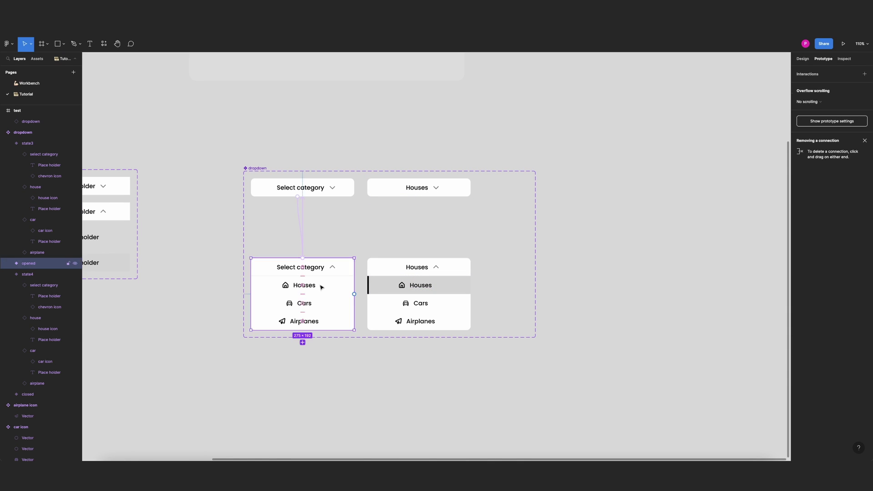
pyautogui.click(321, 287)
pyautogui.moveTo(354, 285); pyautogui.dragTo(418, 193)
pyautogui.click(452, 166)
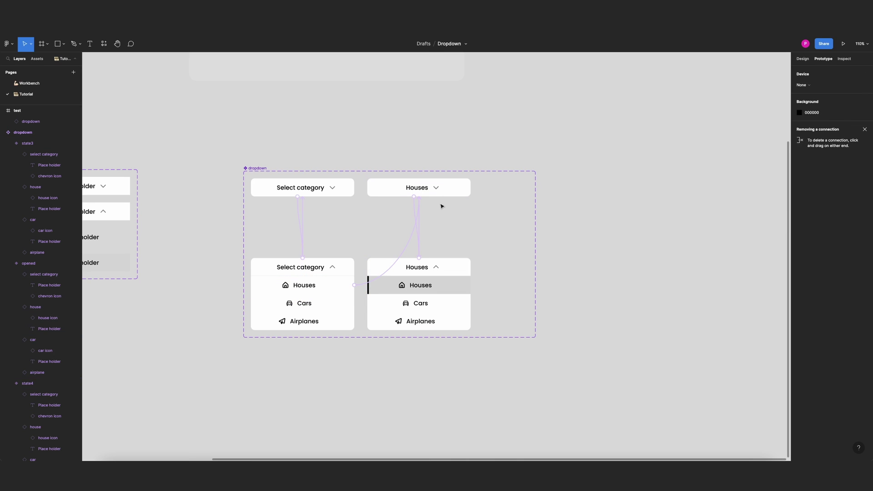
# Check the click interactions on the closed Houses variant and on the header row of the opened Houses variant.
pyautogui.scroll(5, 420, 211)
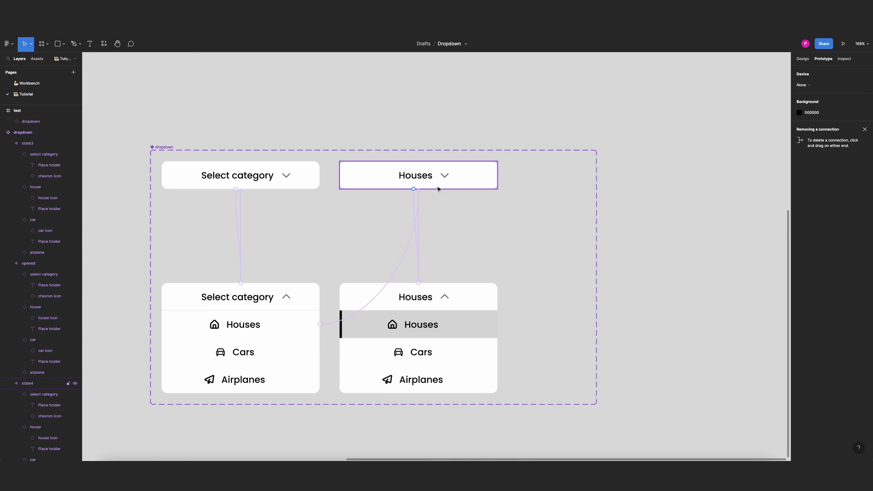
pyautogui.click(458, 180)
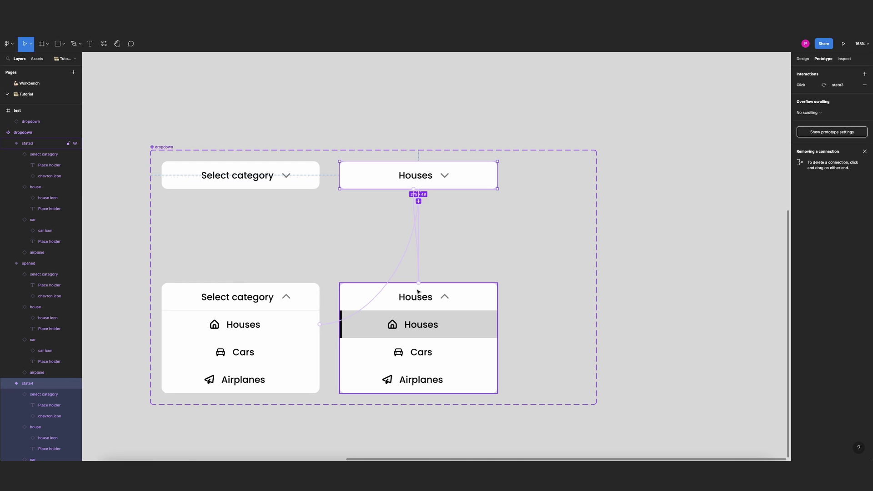
pyautogui.click(459, 297)
pyautogui.click(459, 297)
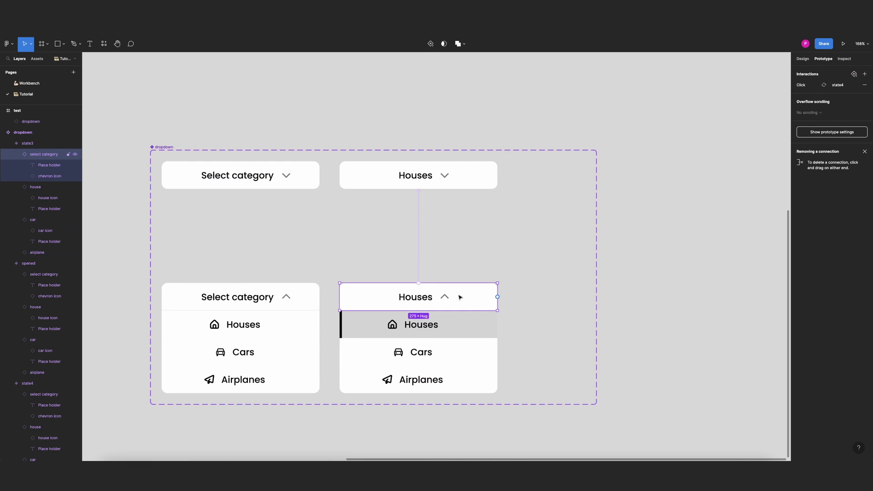
pyautogui.click(452, 121)
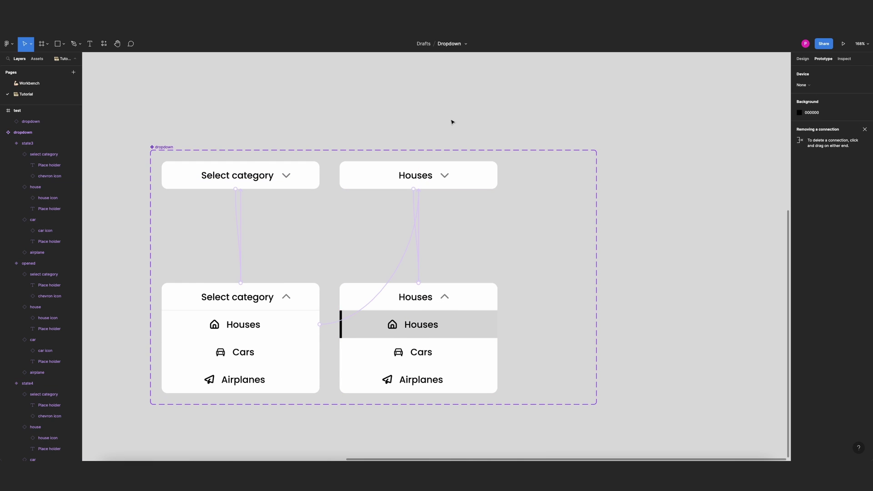
# Present the prototype and test opening the dropdown, choosing Houses and reopening it.
pyautogui.scroll(-2, 456, 124)
pyautogui.hotkey('ctrl', 'alt', 'Return')
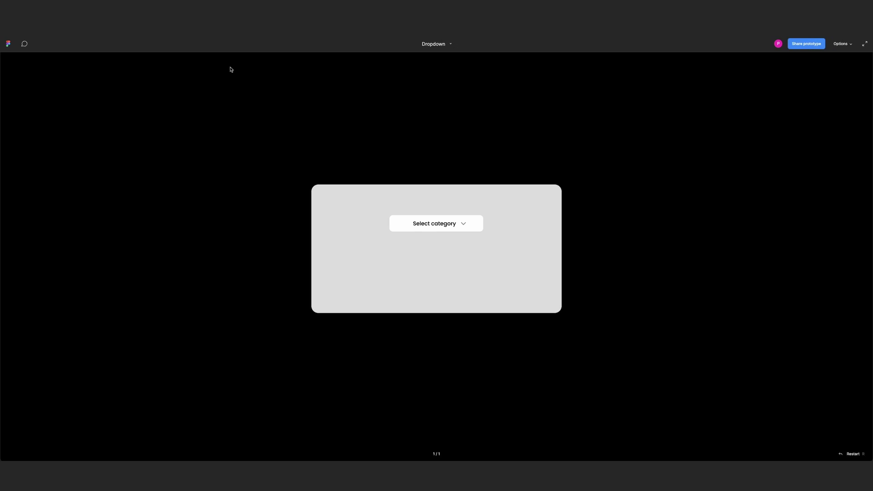
pyautogui.click(468, 222)
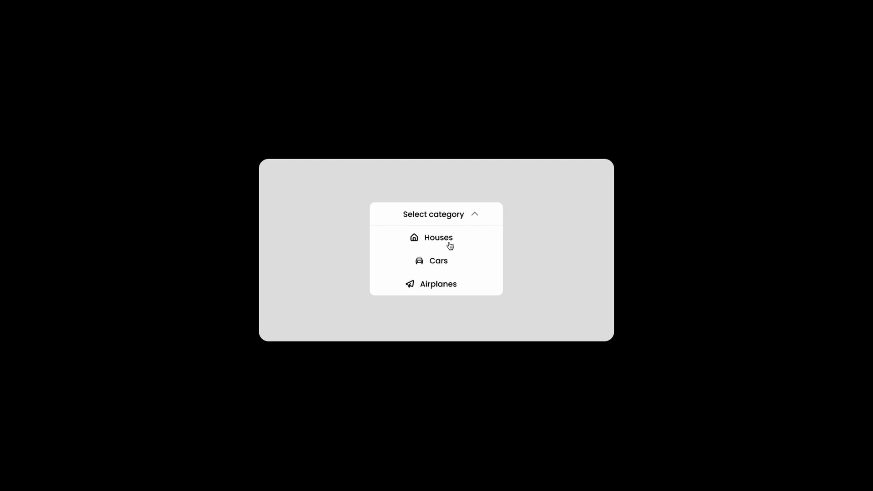
pyautogui.click(440, 240)
pyautogui.click(440, 222)
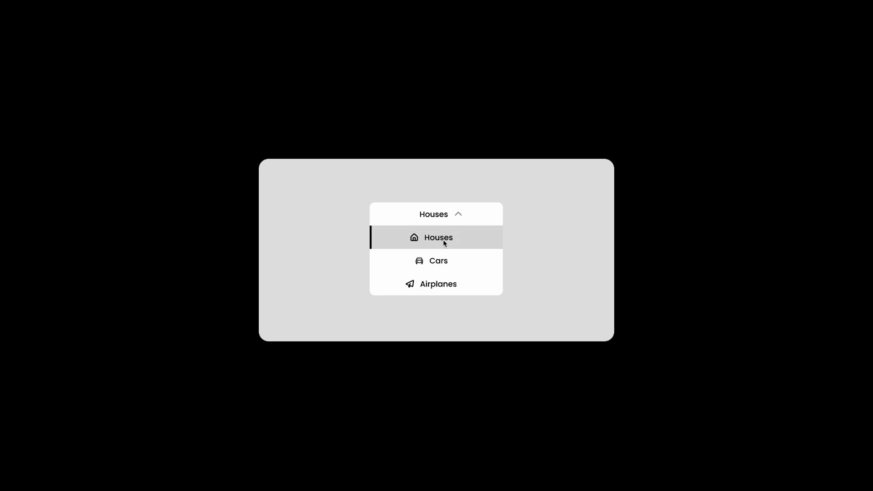
# Close the Houses dropdown in the prototype preview and set the selected list element variant's fill to F5F5F5.
pyautogui.click(447, 218)
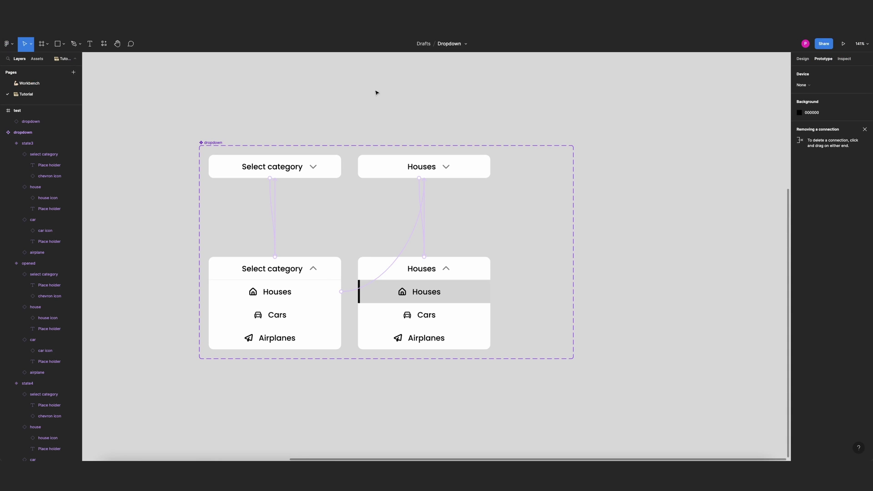
pyautogui.scroll(-5, 461, 218)
pyautogui.scroll(3, 270, 221)
pyautogui.click(285, 245)
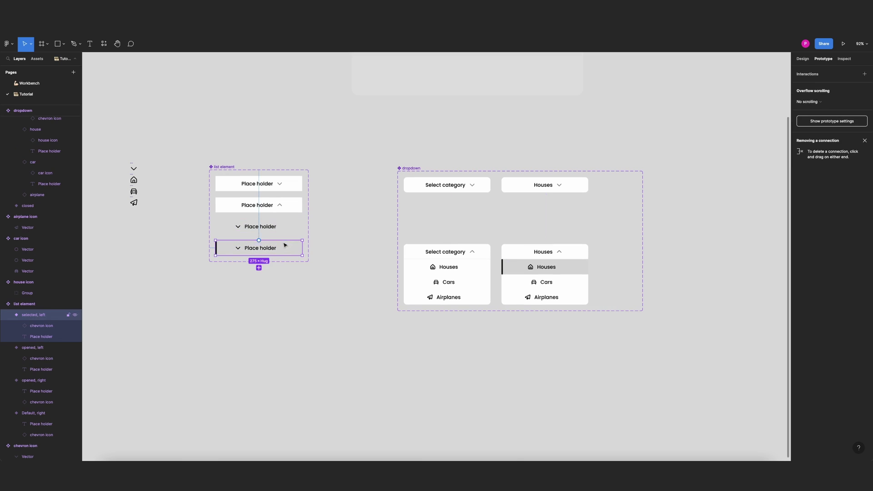
pyautogui.click(803, 58)
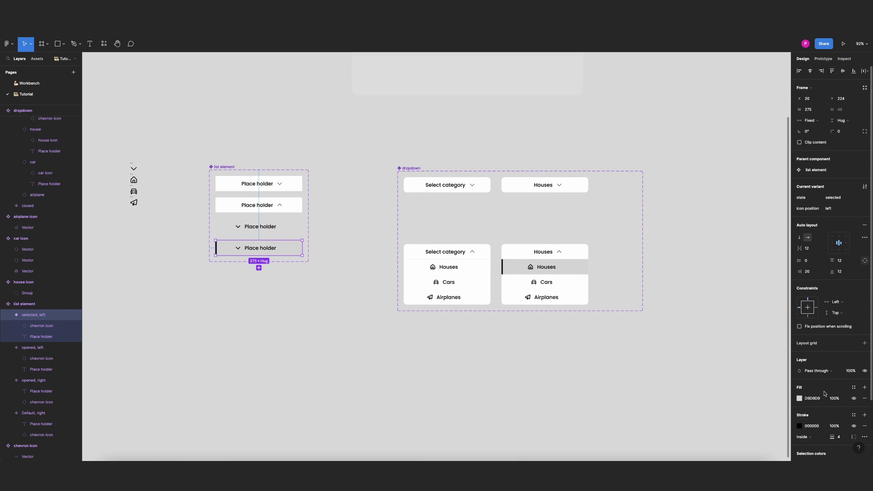
pyautogui.scroll(-1, 820, 399)
pyautogui.click(800, 389)
pyautogui.moveTo(712, 304); pyautogui.dragTo(702, 299)
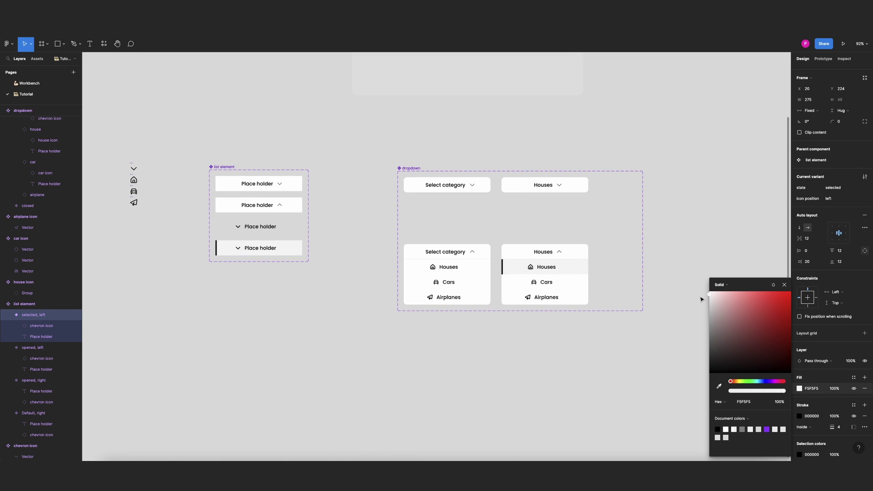
pyautogui.click(741, 236)
pyautogui.press('Escape')
pyautogui.scroll(-2, 342, 164)
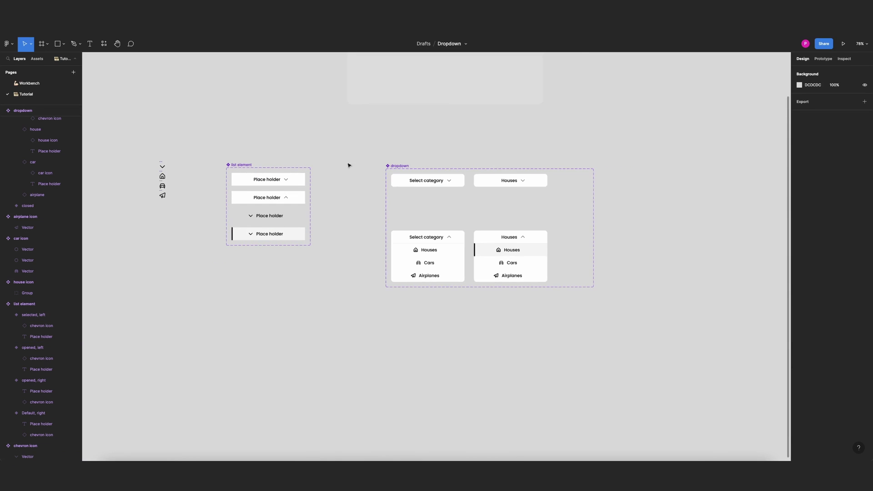
pyautogui.scroll(2, 616, 228)
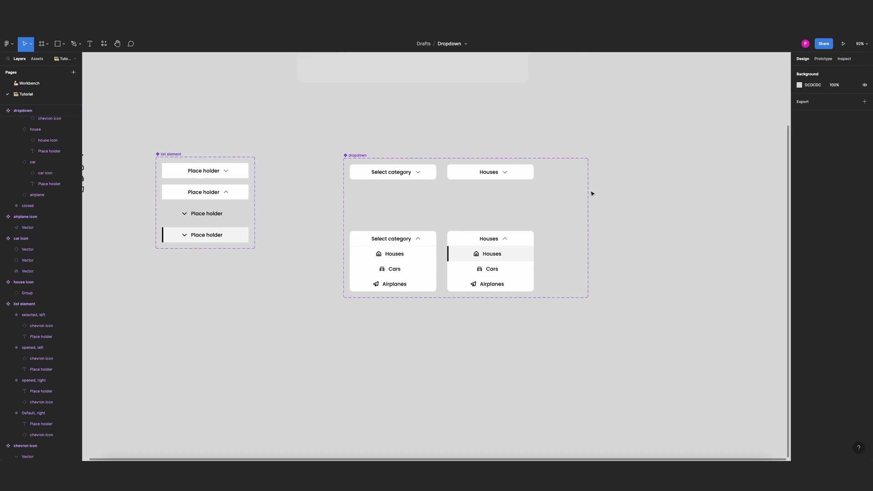
# Widen the dropdown component set and duplicate the closed and opened Houses variants, labelling the closed copy "Cars".
pyautogui.click(576, 210)
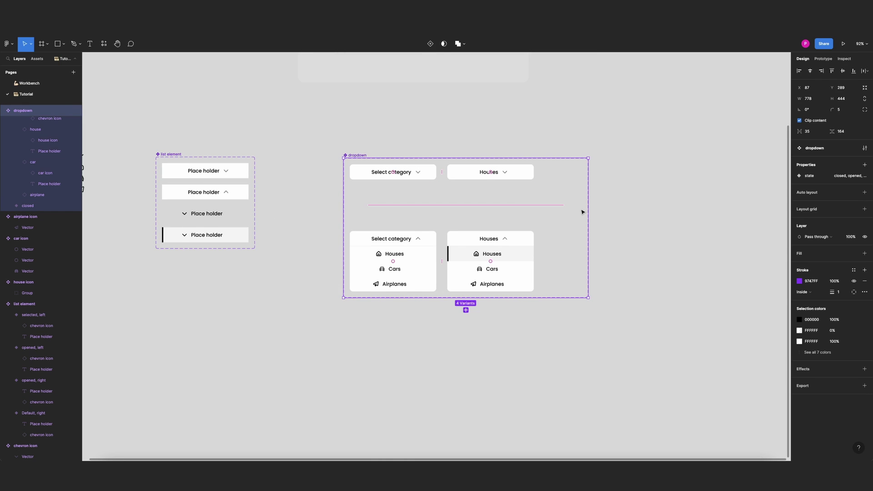
pyautogui.moveTo(588, 210); pyautogui.dragTo(665, 214)
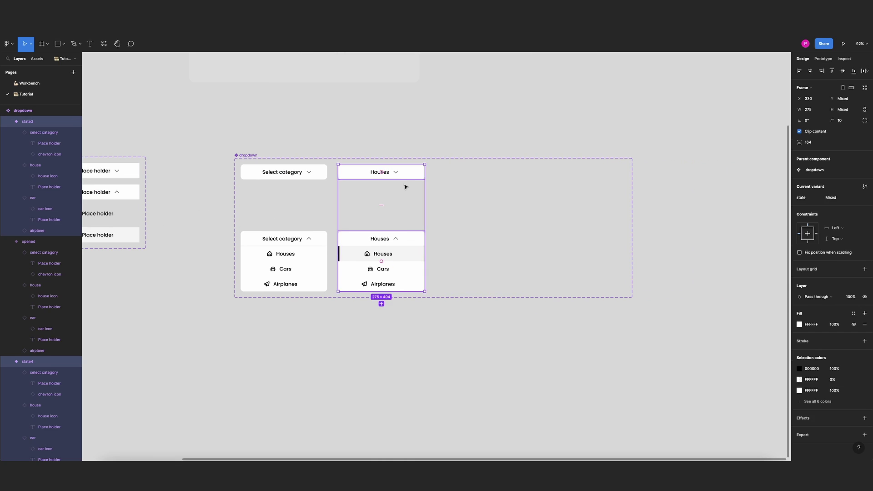
pyautogui.hotkey('ctrl', 'd')
pyautogui.write('Cars')
# Return the Houses row of the duplicated opened variant to its unselected state and set its Cars row to selected.
pyautogui.click(483, 254)
pyautogui.click(838, 176)
pyautogui.click(838, 205)
pyautogui.click(483, 269)
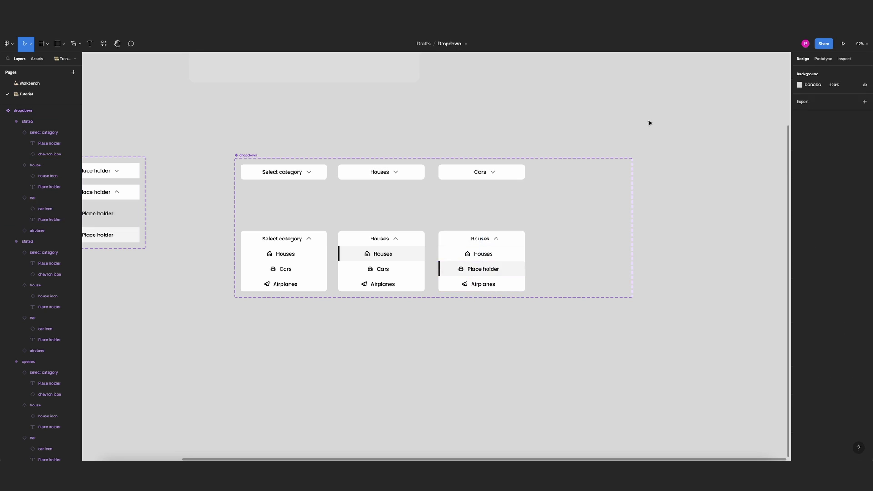
# Label the new opened variant's header and selected row "Cars" and connect the other opened variants' Cars rows to the closed Cars variant.
pyautogui.click(541, 116)
pyautogui.hscroll(2, 541, 116)
pyautogui.hotkey('shift', 'e')
pyautogui.scroll(3, 473, 216)
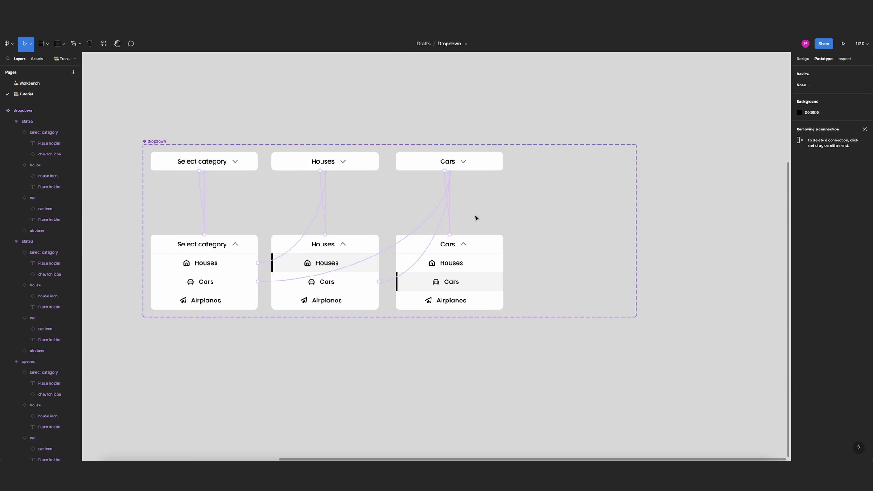
# Duplicate the closed and opened Cars variants and label the closed copy "Airplanes".
pyautogui.click(437, 160)
pyautogui.scroll(-2, 472, 209)
pyautogui.hotkey('ctrl', 'd')
pyautogui.doubleClick(478, 162)
pyautogui.write('Airplanes')
# Set the Airplanes row of the new opened variant to the selected state and label that row and the header "Airplanes".
pyautogui.click(478, 287)
pyautogui.click(838, 180)
pyautogui.click(839, 200)
pyautogui.click(622, 185)
pyautogui.doubleClick(481, 287)
pyautogui.write('Airplanes')
pyautogui.click(599, 224)
pyautogui.doubleClick(476, 235)
pyautogui.write('Airplanes')
# Connect the unselected category rows of the opened Cars and Airplanes variants to the matching closed variants in the prototype.
pyautogui.hotkey('shift', 'e')
pyautogui.click(454, 269)
pyautogui.moveTo(429, 270); pyautogui.dragTo(367, 169)
pyautogui.click(580, 149)
pyautogui.scroll(-1, 431, 121)
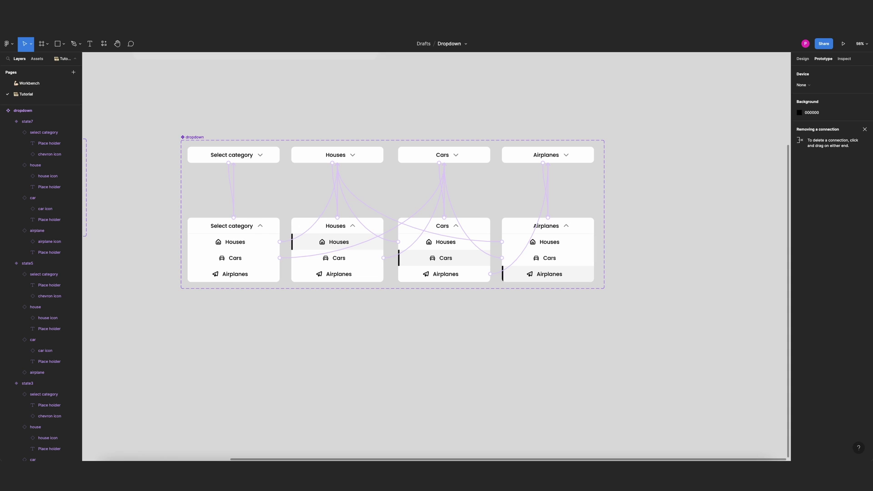
# Present the prototype and test choosing Houses, Cars, Airplanes and Houses again from the dropdown.
pyautogui.hotkey('ctrl', 'alt', 'Return')
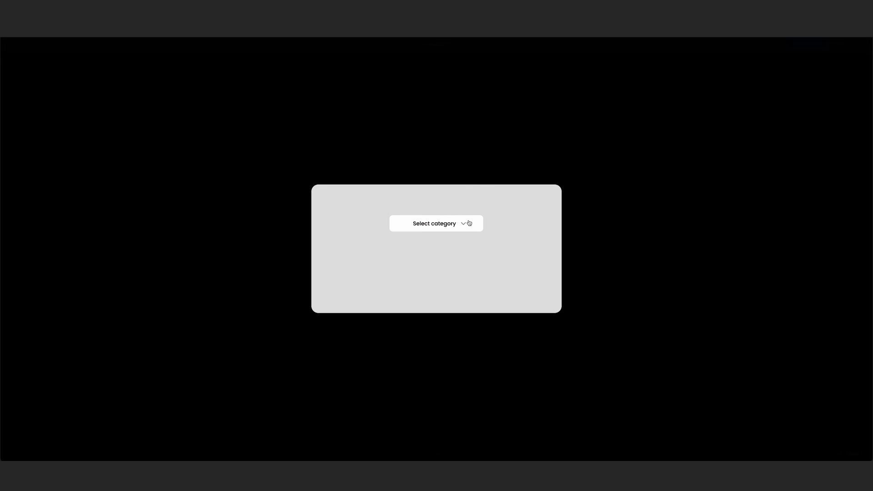
pyautogui.click(466, 223)
pyautogui.click(442, 240)
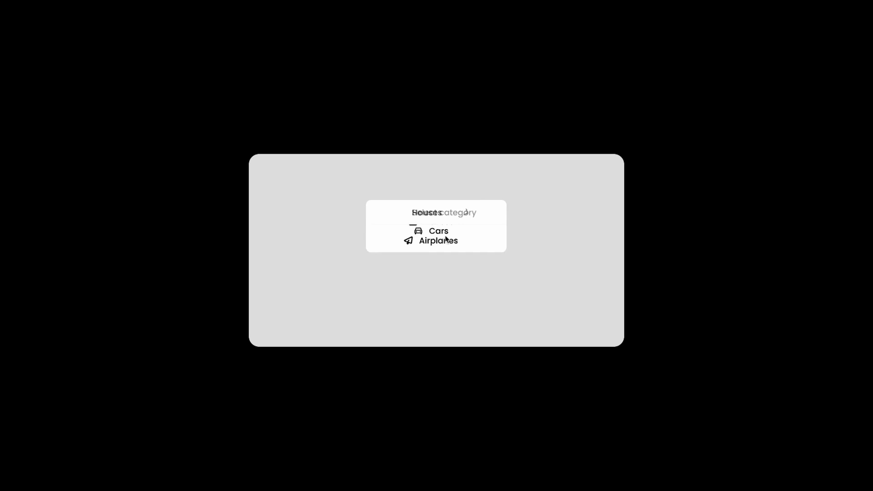
pyautogui.click(454, 220)
pyautogui.click(439, 263)
pyautogui.click(440, 229)
pyautogui.click(436, 287)
pyautogui.click(441, 221)
pyautogui.click(438, 243)
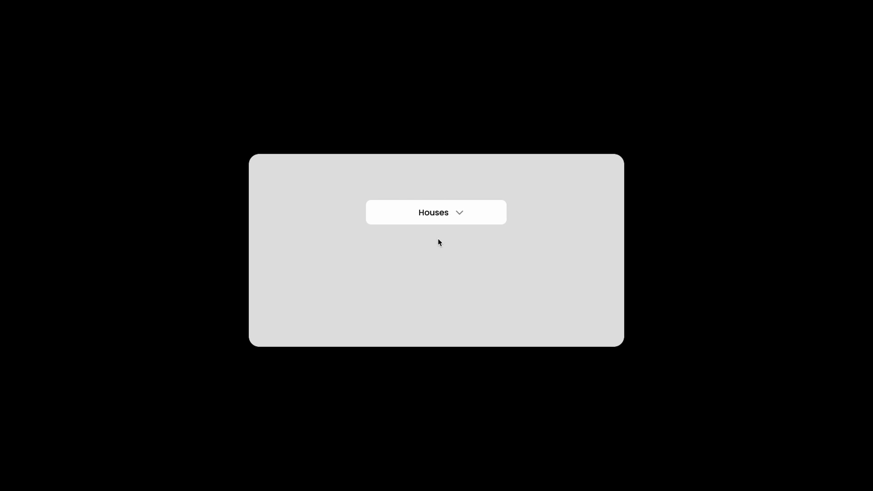